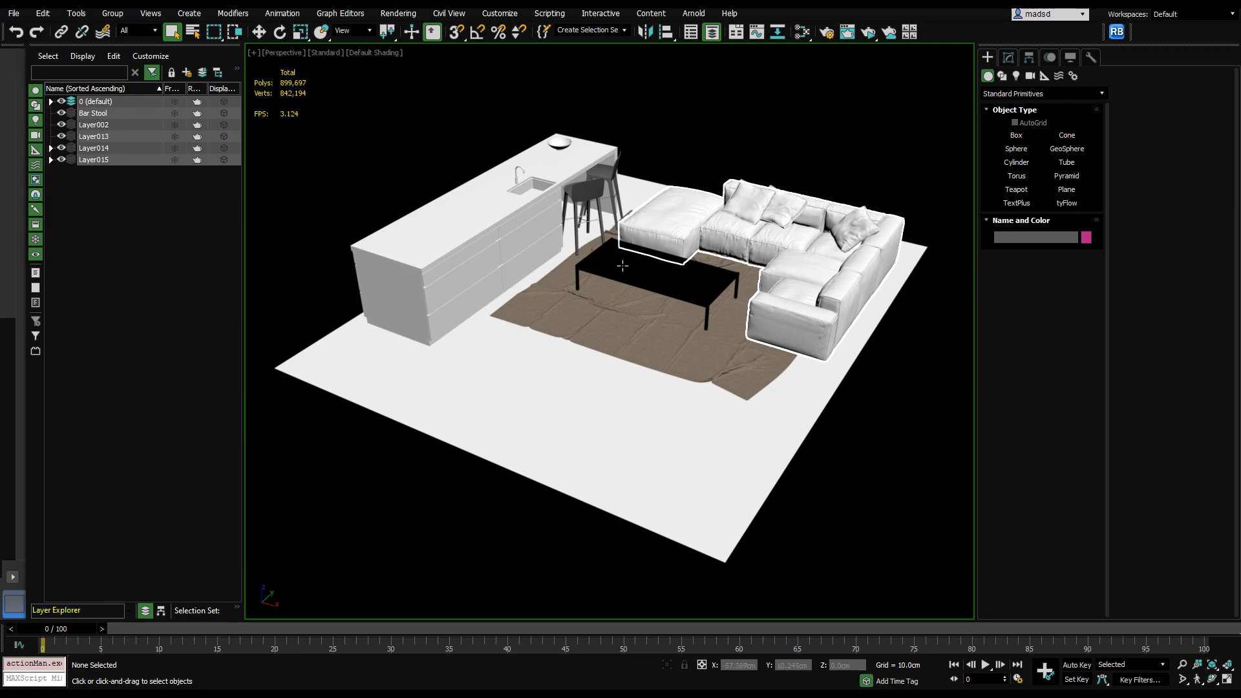
Preview the perspective view with ActiveShade using Arnold, and return it to standard shading
{"action": "left_click", "coordinate": [622, 265]}
{"action": "middle_click_drag", "start_coordinate": [625, 288], "coordinate": [597, 262], "text": "alt"}
{"action": "left_click", "coordinate": [316, 55]}
{"action": "left_click", "coordinate": [346, 65]}
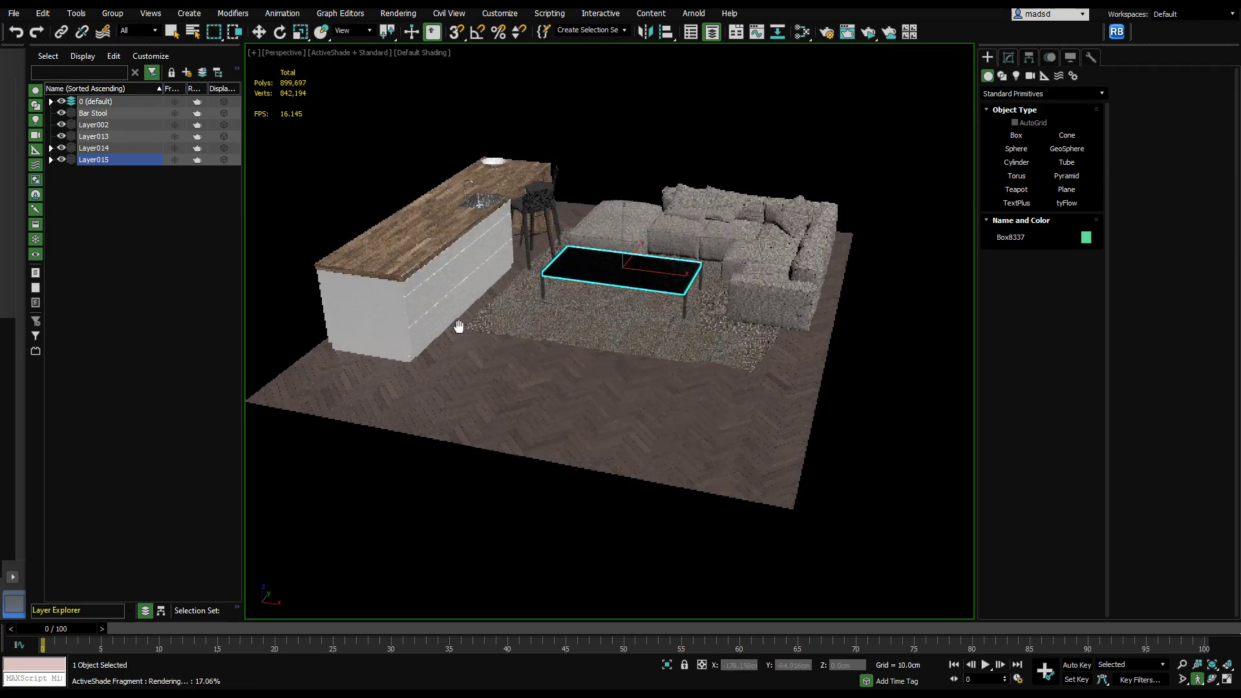
{"action": "mouse_move", "coordinate": [591, 280]}
{"action": "middle_mouse_down"}
{"action": "mouse_move", "coordinate": [610, 274]}
{"action": "mouse_move", "coordinate": [591, 278]}
{"action": "mouse_move", "coordinate": [602, 265]}
{"action": "middle_mouse_up"}
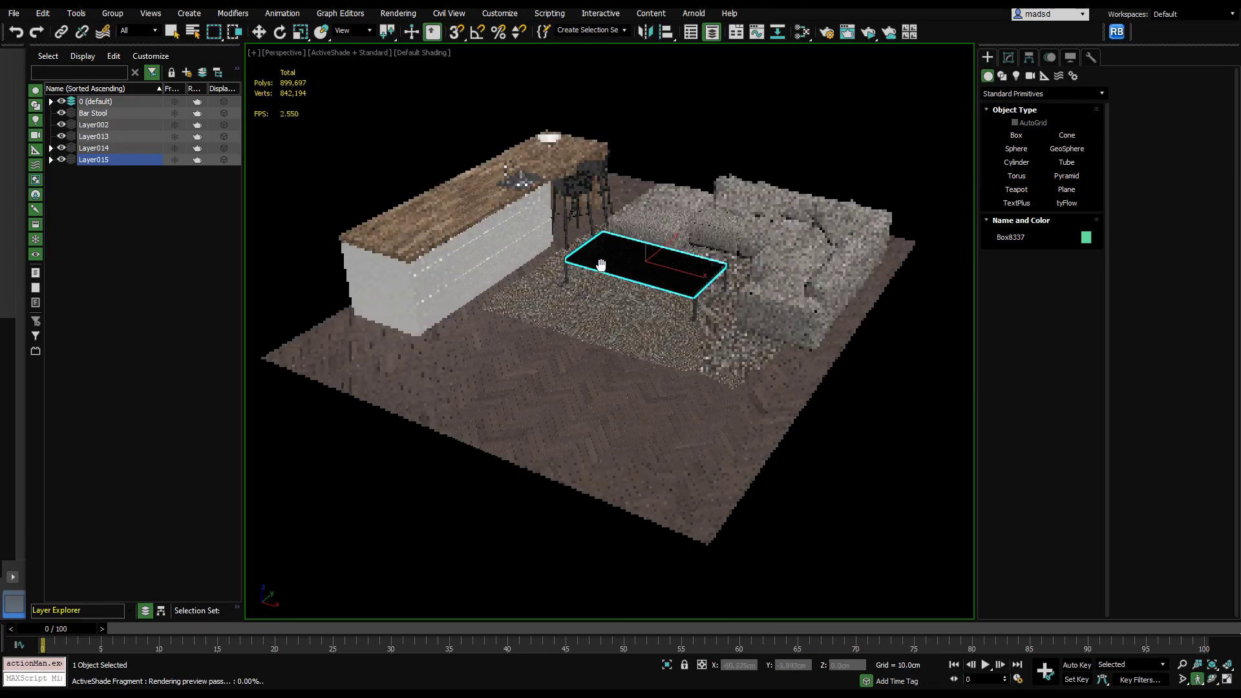
{"action": "left_click", "coordinate": [347, 53]}
{"action": "left_click", "coordinate": [349, 63]}
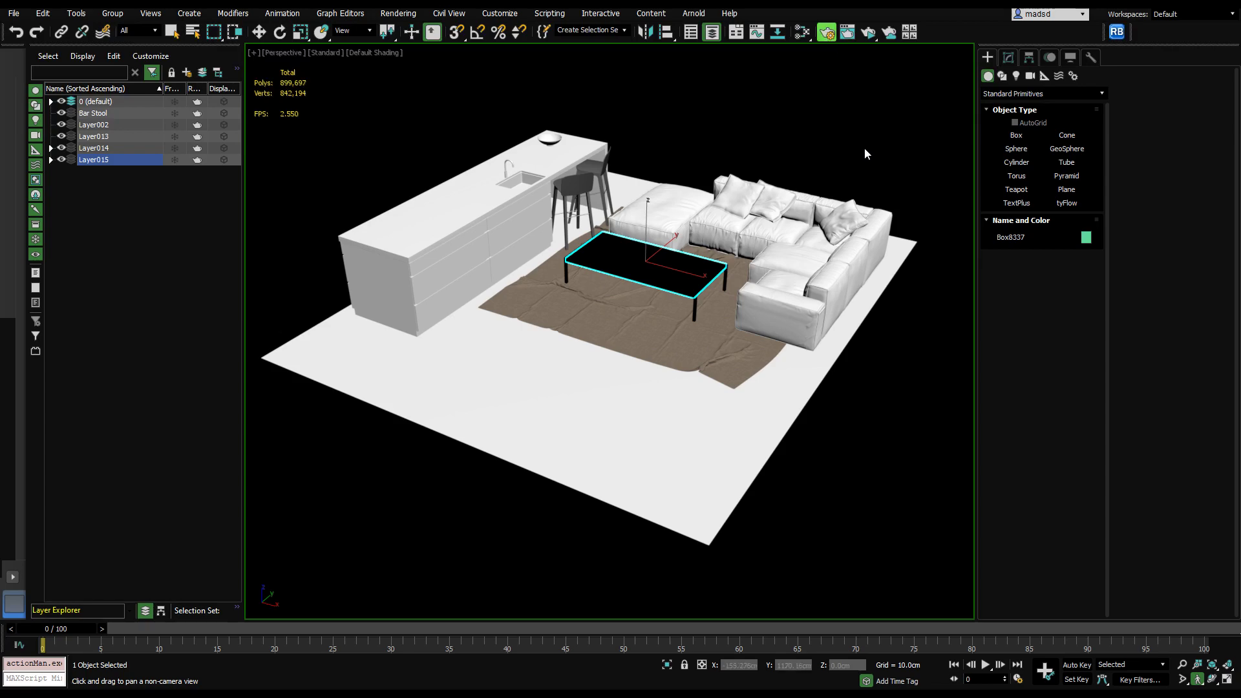
Enable the Arnold shader override with Material #25 (Physical Material) in the render diagnostics settings
{"action": "left_click_drag", "start_coordinate": [851, 69], "coordinate": [735, 67]}
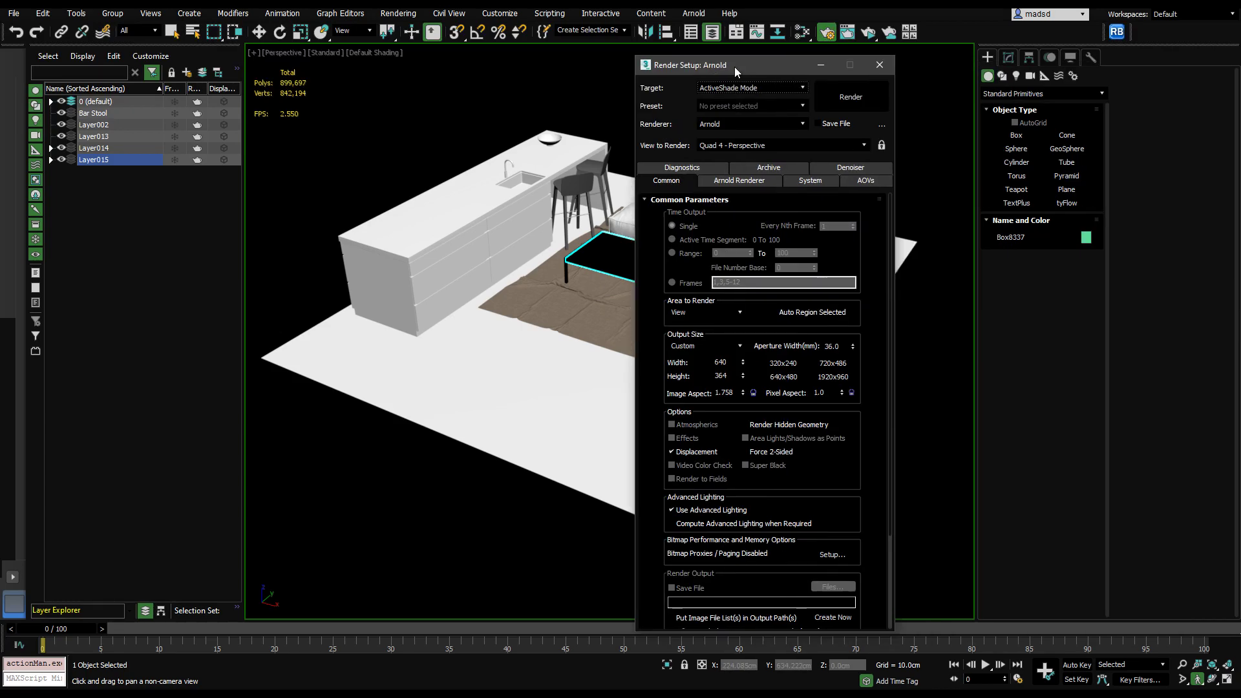
{"action": "left_click", "coordinate": [674, 167]}
{"action": "left_click_drag", "start_coordinate": [737, 500], "coordinate": [741, 266]}
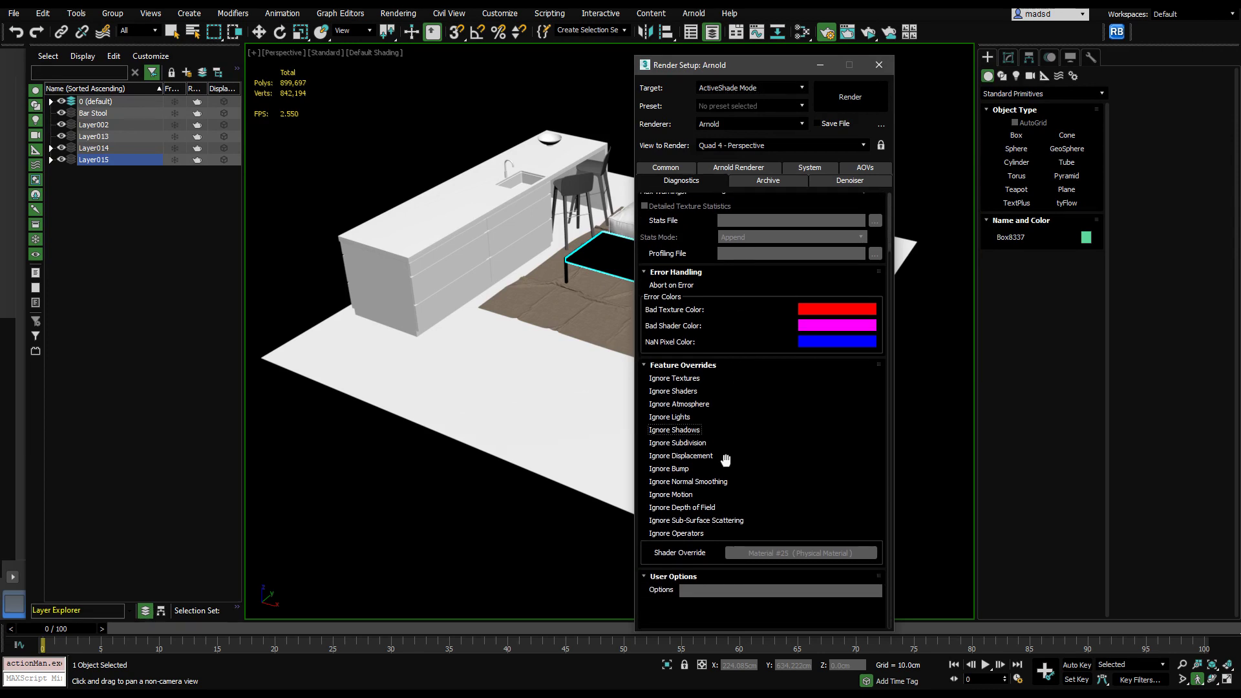
{"action": "left_click", "coordinate": [686, 554]}
{"action": "left_click_drag", "start_coordinate": [785, 65], "coordinate": [1020, 63]}
Run ActiveShade in the perspective view and examine the kitchen island, table and sofa rendered with the override material
{"action": "left_click", "coordinate": [325, 58]}
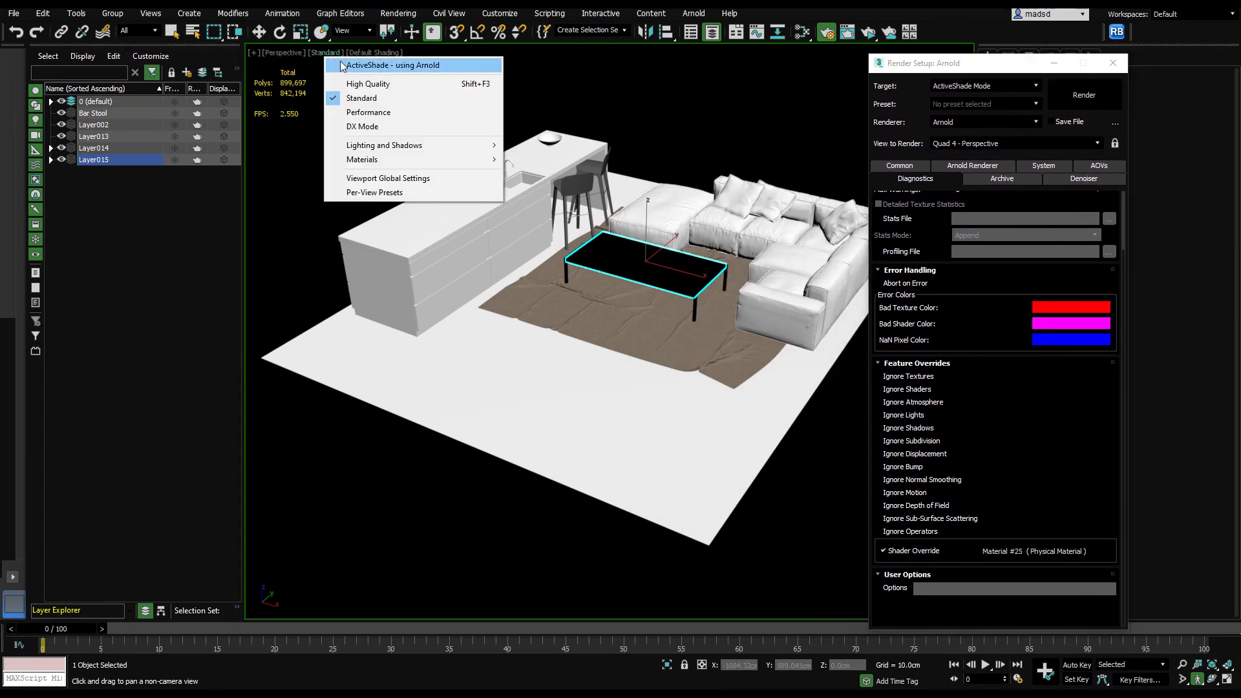
{"action": "left_click", "coordinate": [343, 65]}
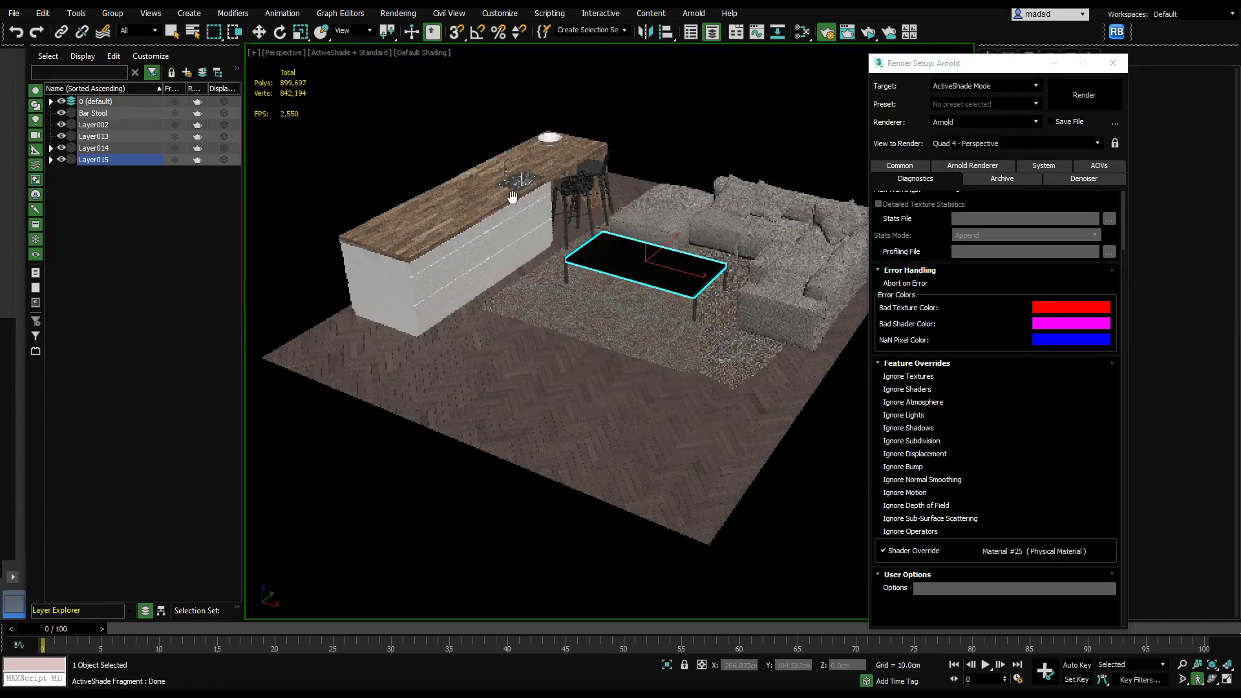
{"action": "mouse_move", "coordinate": [614, 312]}
{"action": "middle_mouse_down"}
{"action": "mouse_move", "coordinate": [611, 330]}
{"action": "mouse_move", "coordinate": [608, 306]}
{"action": "middle_mouse_up"}
{"action": "scroll", "coordinate": [608, 305], "scroll_direction": "up", "scroll_amount": 3}
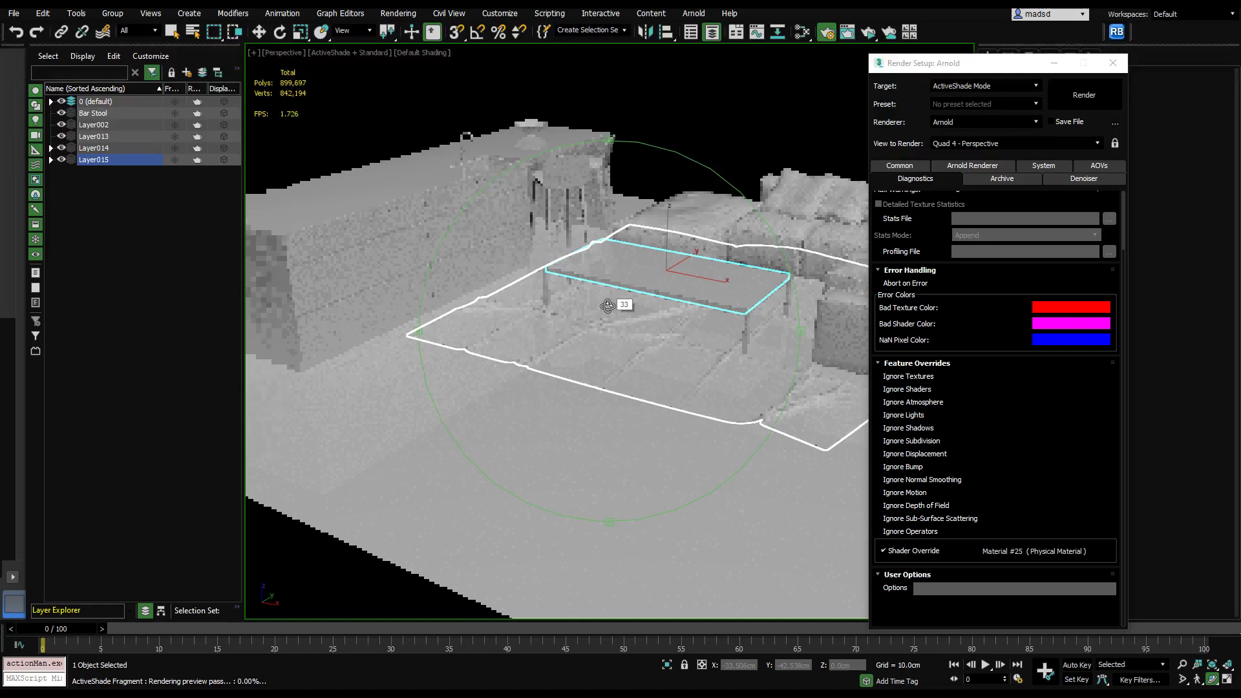
{"action": "middle_click_drag", "start_coordinate": [446, 274], "coordinate": [567, 300]}
{"action": "scroll", "coordinate": [544, 286], "scroll_direction": "up", "scroll_amount": 6}
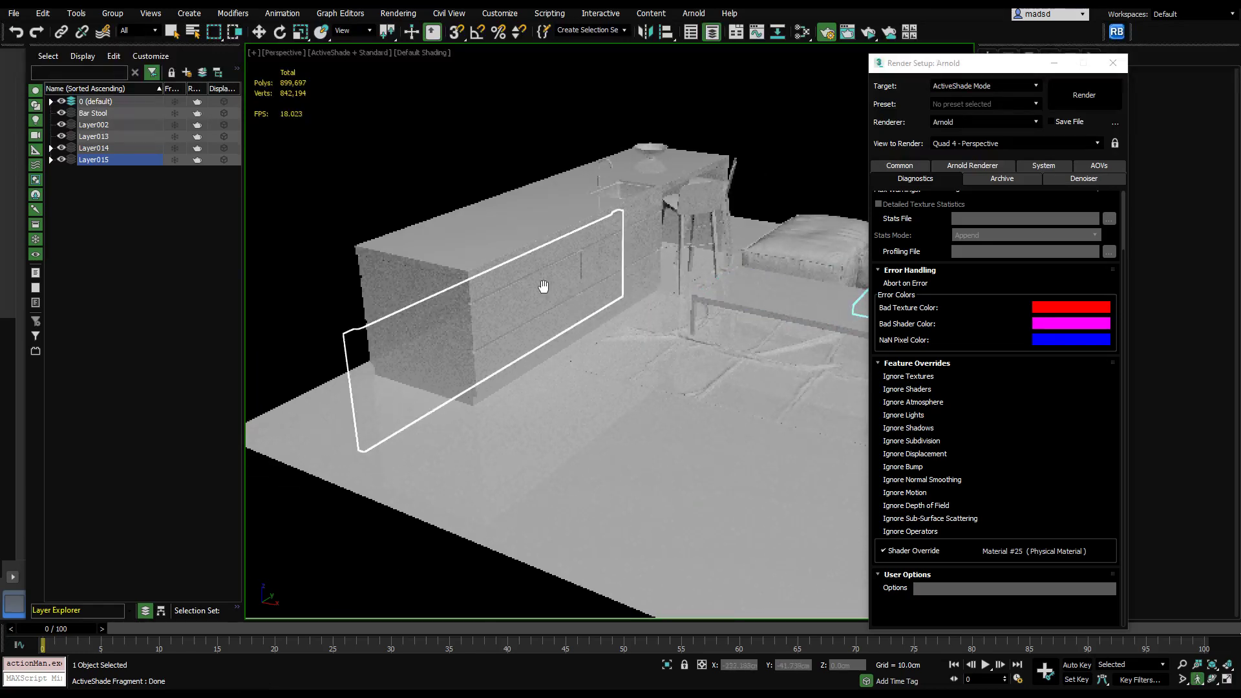
{"action": "scroll", "coordinate": [543, 286], "scroll_direction": "down", "scroll_amount": 3}
{"action": "scroll", "coordinate": [544, 287], "scroll_direction": "down", "scroll_amount": 4}
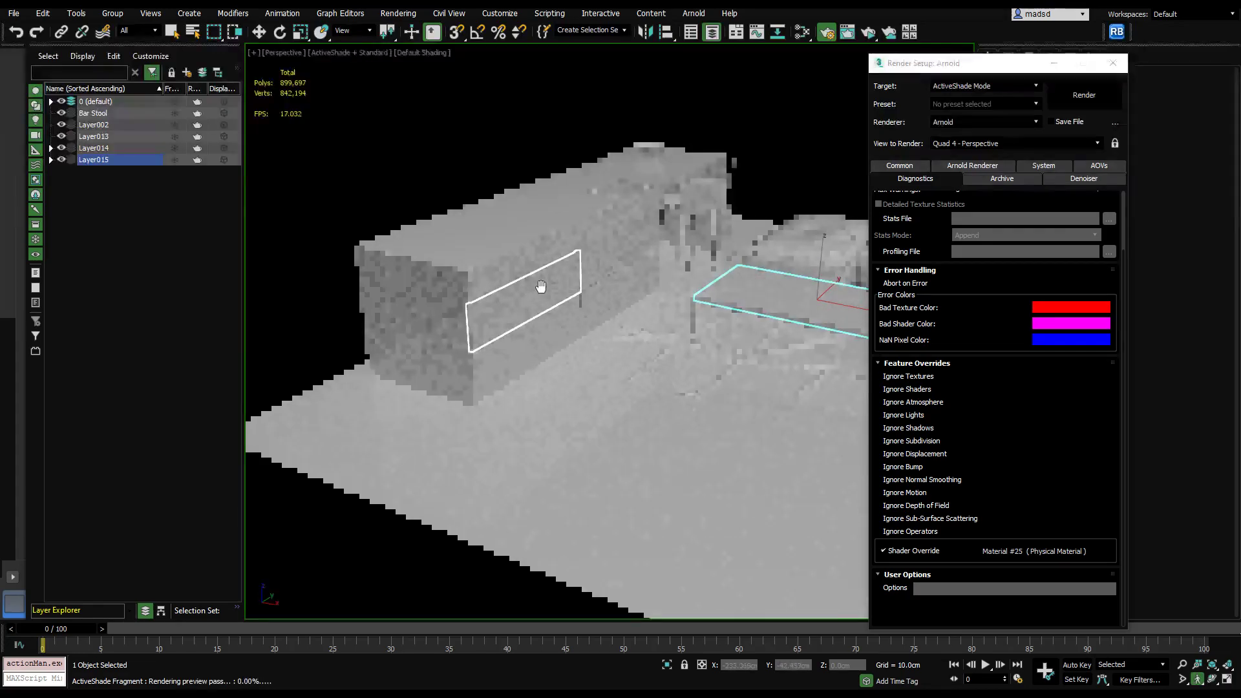
{"action": "middle_click_drag", "start_coordinate": [698, 333], "coordinate": [611, 322]}
{"action": "scroll", "coordinate": [608, 324], "scroll_direction": "down", "scroll_amount": 4}
{"action": "middle_click_drag", "start_coordinate": [611, 319], "coordinate": [598, 305]}
{"action": "scroll", "coordinate": [605, 315], "scroll_direction": "up", "scroll_amount": 4}
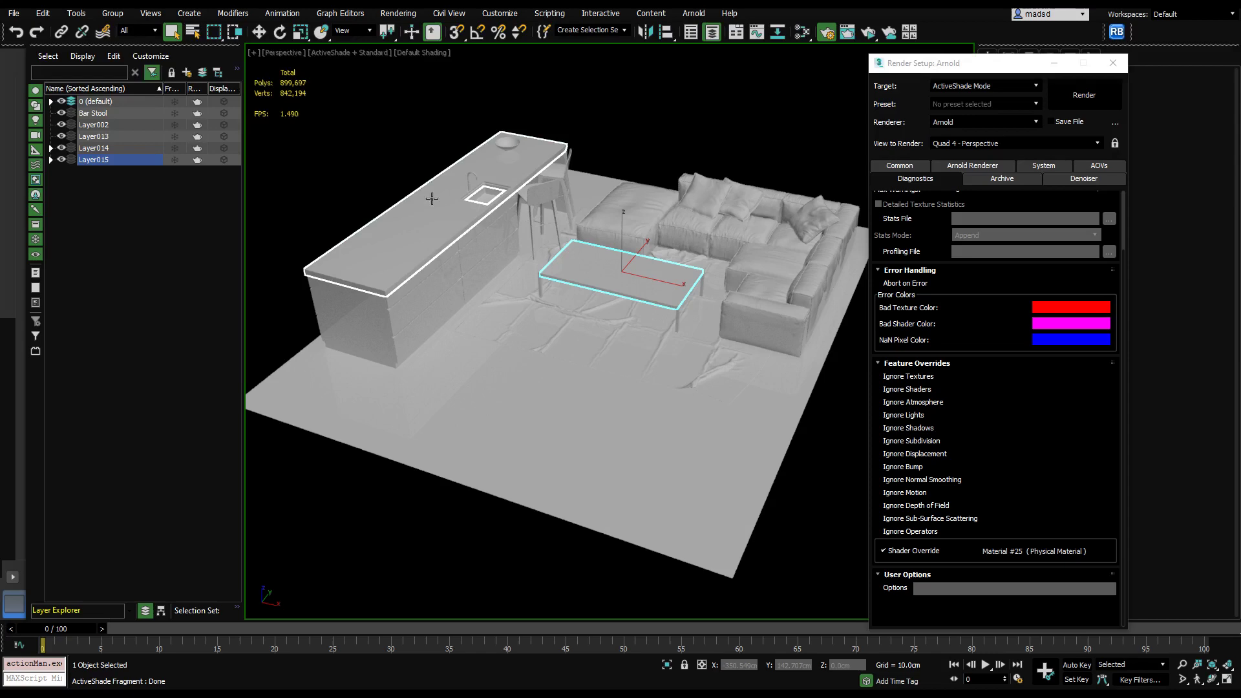
{"action": "mouse_move", "coordinate": [590, 326]}
{"action": "middle_mouse_down"}
{"action": "mouse_move", "coordinate": [601, 337]}
{"action": "mouse_move", "coordinate": [596, 311]}
{"action": "mouse_move", "coordinate": [583, 319]}
{"action": "mouse_move", "coordinate": [602, 318]}
{"action": "mouse_move", "coordinate": [590, 319]}
{"action": "middle_mouse_up"}
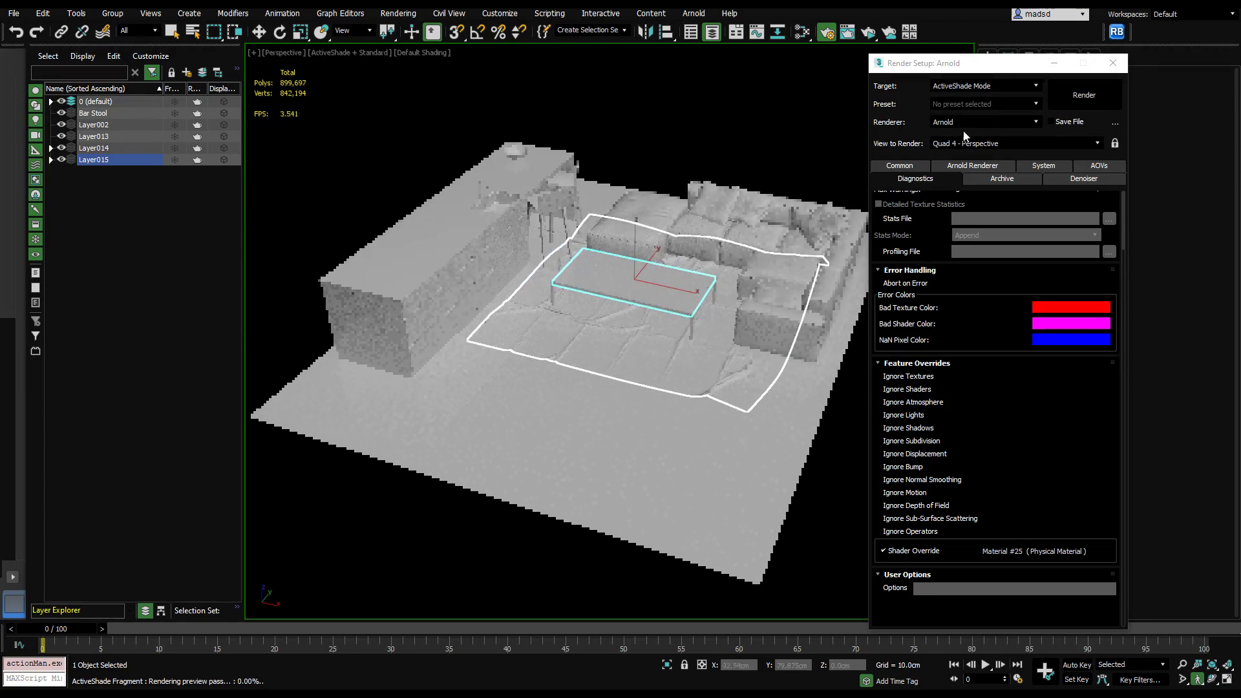
Move the Render Setup window out of the way and stop the ActiveShade preview
{"action": "left_click_drag", "start_coordinate": [982, 64], "coordinate": [1240, 71]}
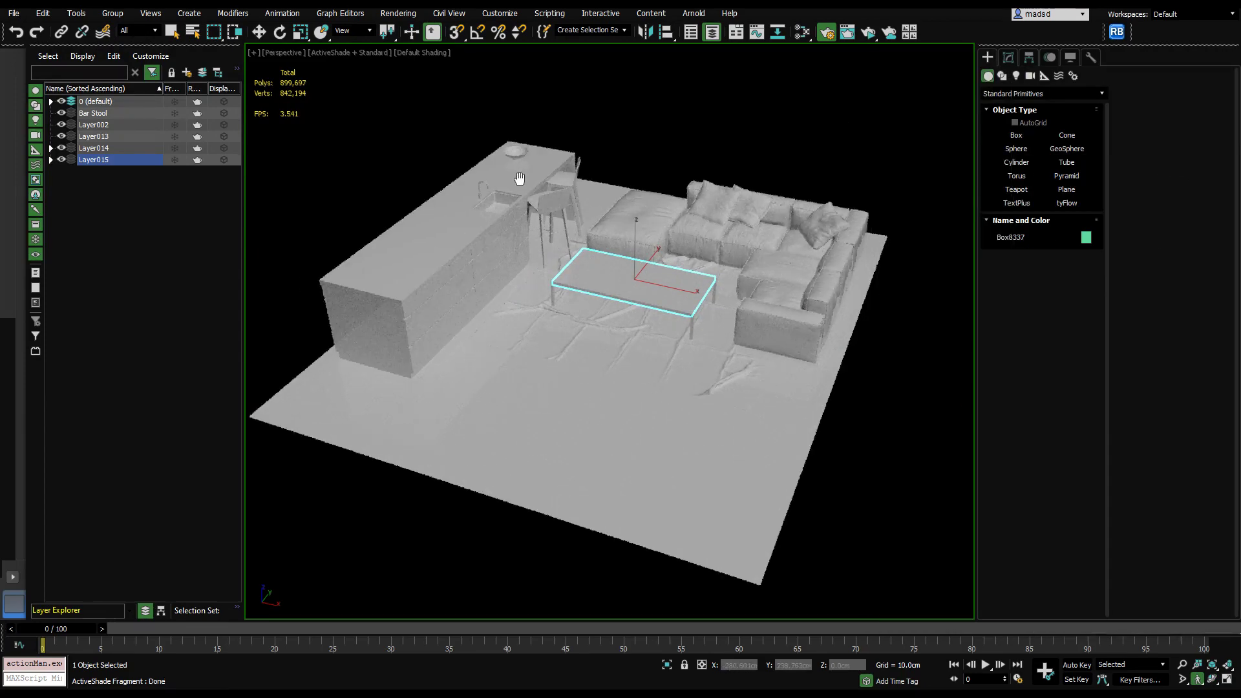
{"action": "left_click", "coordinate": [339, 53]}
{"action": "left_click", "coordinate": [356, 66]}
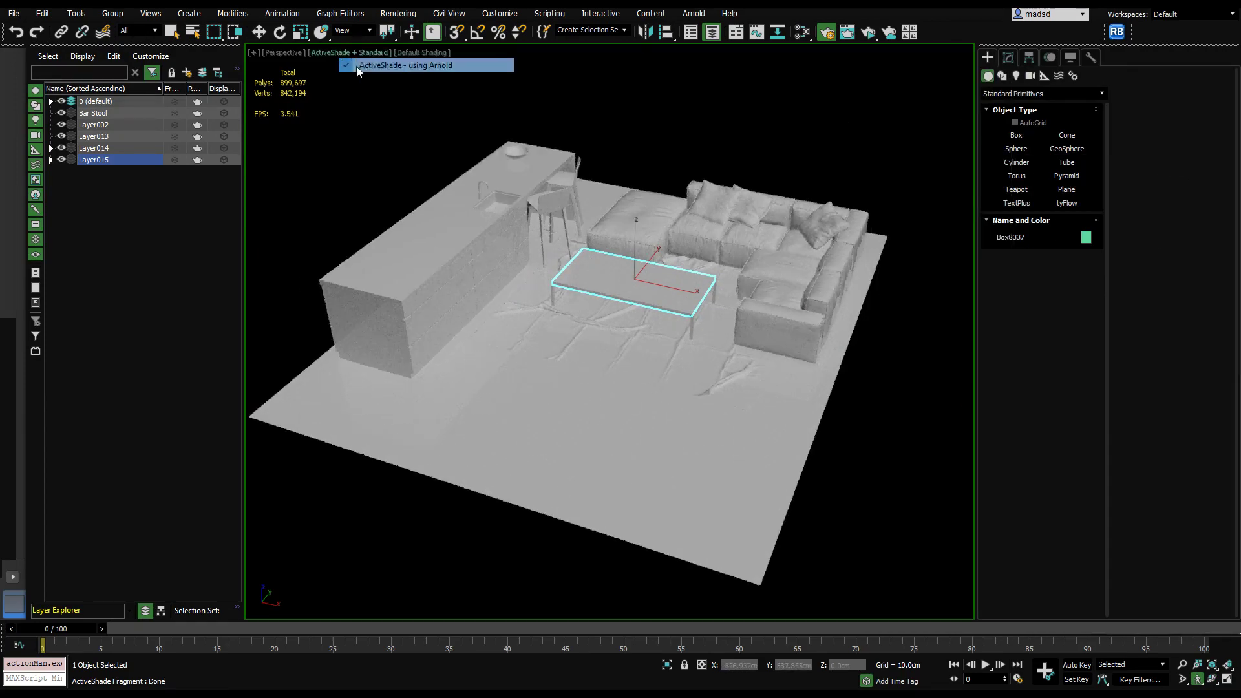
Place an Arnold light in the perspective view beside the floor's edge near the sofa
{"action": "left_click", "coordinate": [1016, 77]}
{"action": "left_click", "coordinate": [1017, 97]}
{"action": "left_click", "coordinate": [1014, 129]}
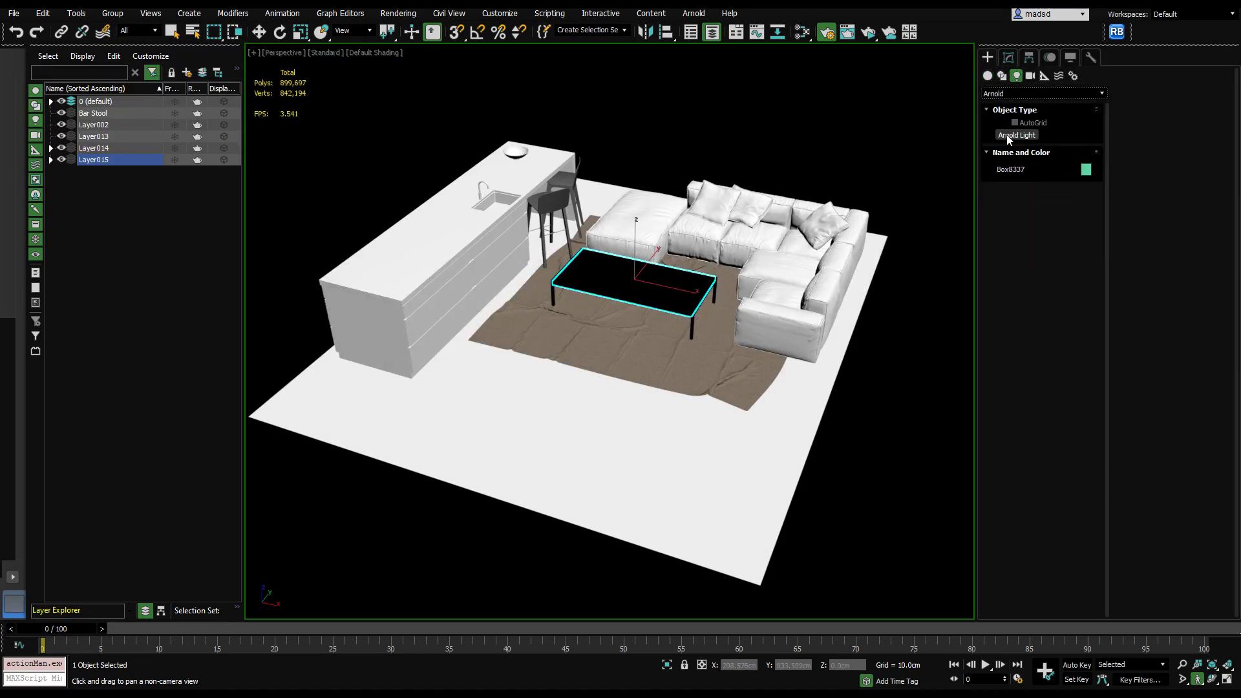
{"action": "left_click", "coordinate": [1010, 136]}
{"action": "left_click", "coordinate": [883, 432]}
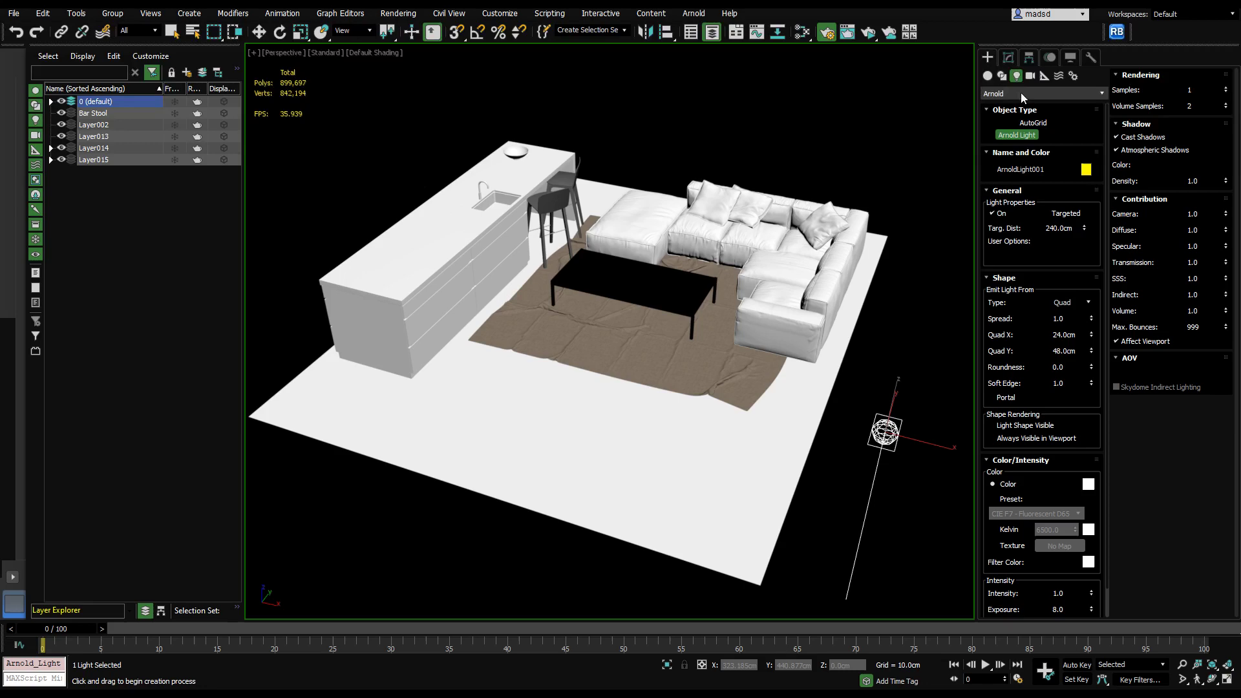
Set the new Arnold light's shape type to Skydome
{"action": "left_click", "coordinate": [1008, 57]}
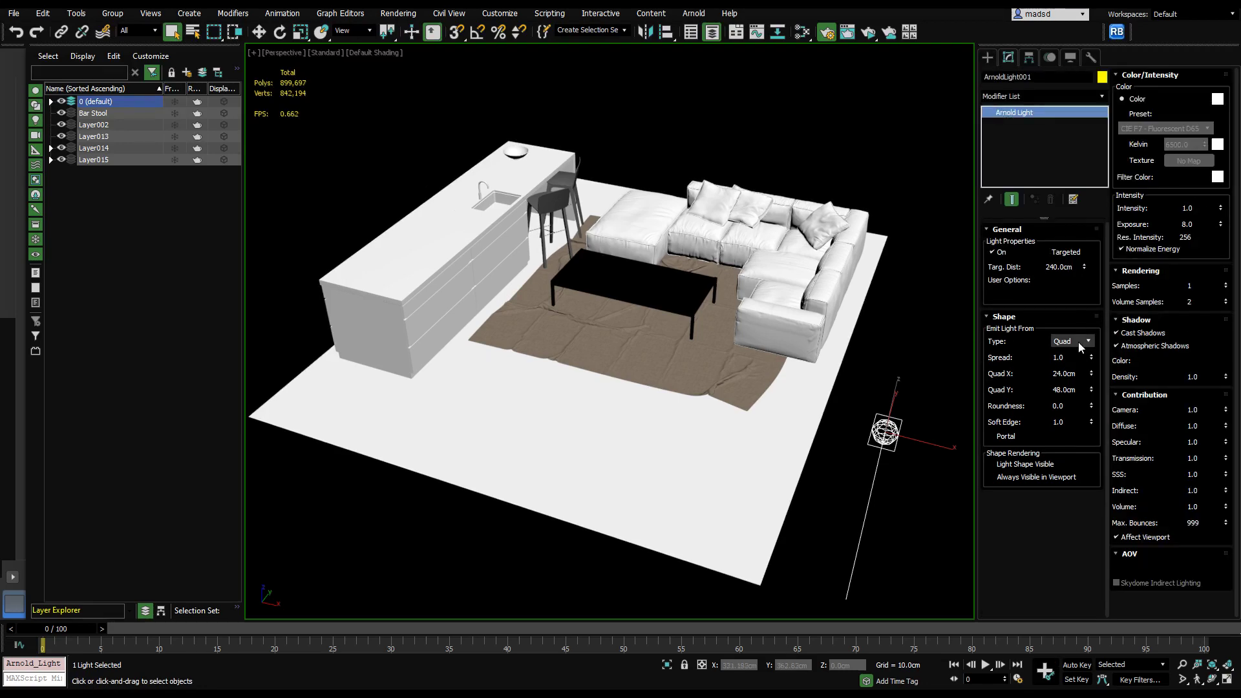
{"action": "left_click", "coordinate": [1079, 342]}
{"action": "left_click", "coordinate": [1073, 424]}
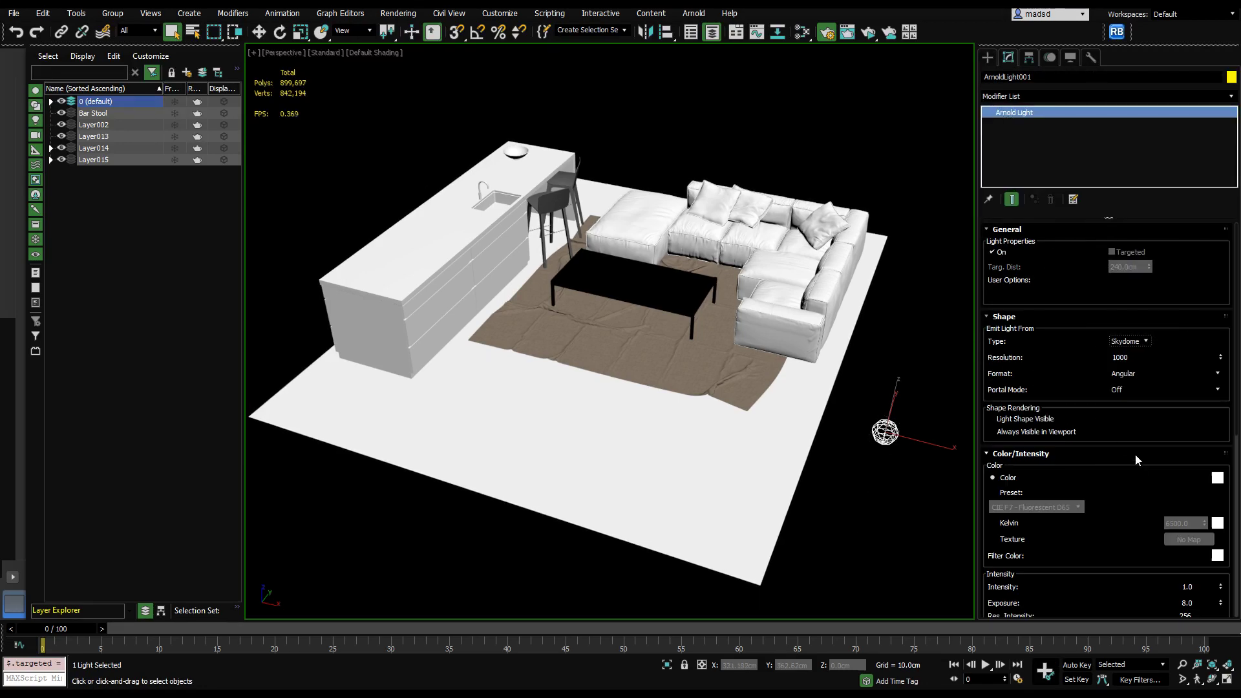
Set the skydome light's exposure to 0 and turn off its atmospheric and cast shadows
{"action": "scroll", "coordinate": [1116, 478], "scroll_direction": "down", "scroll_amount": 5}
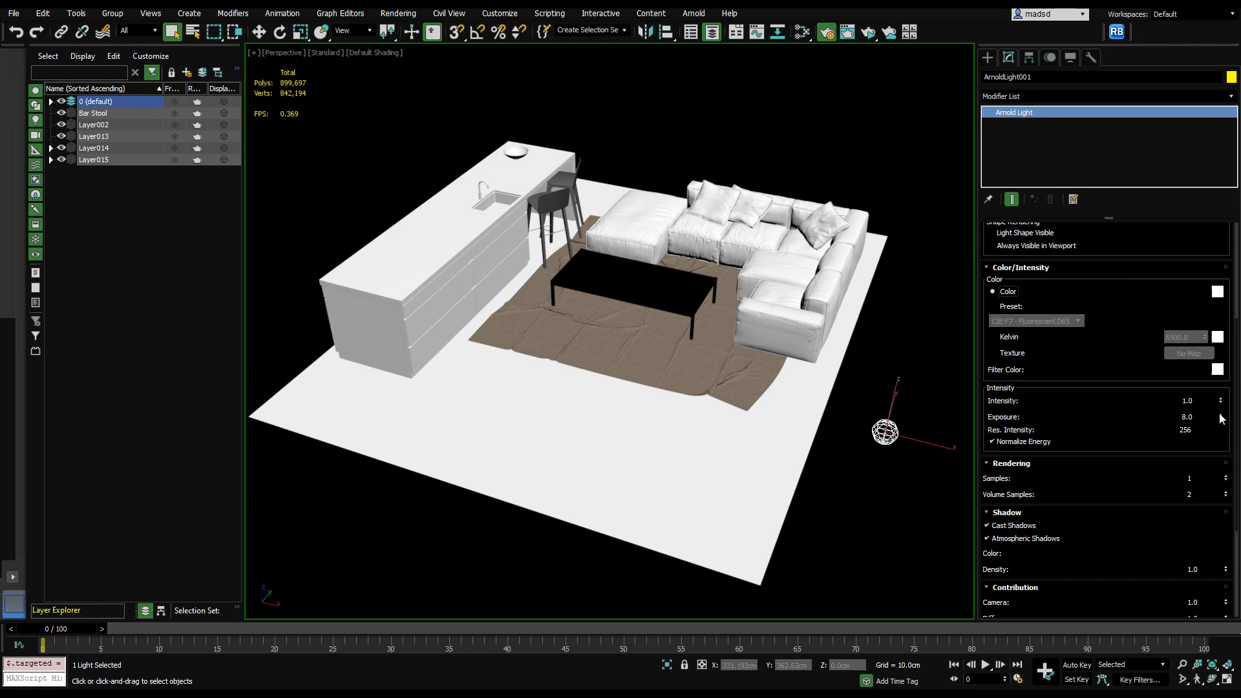
{"action": "left_click_drag", "start_coordinate": [1079, 388], "coordinate": [1067, 262]}
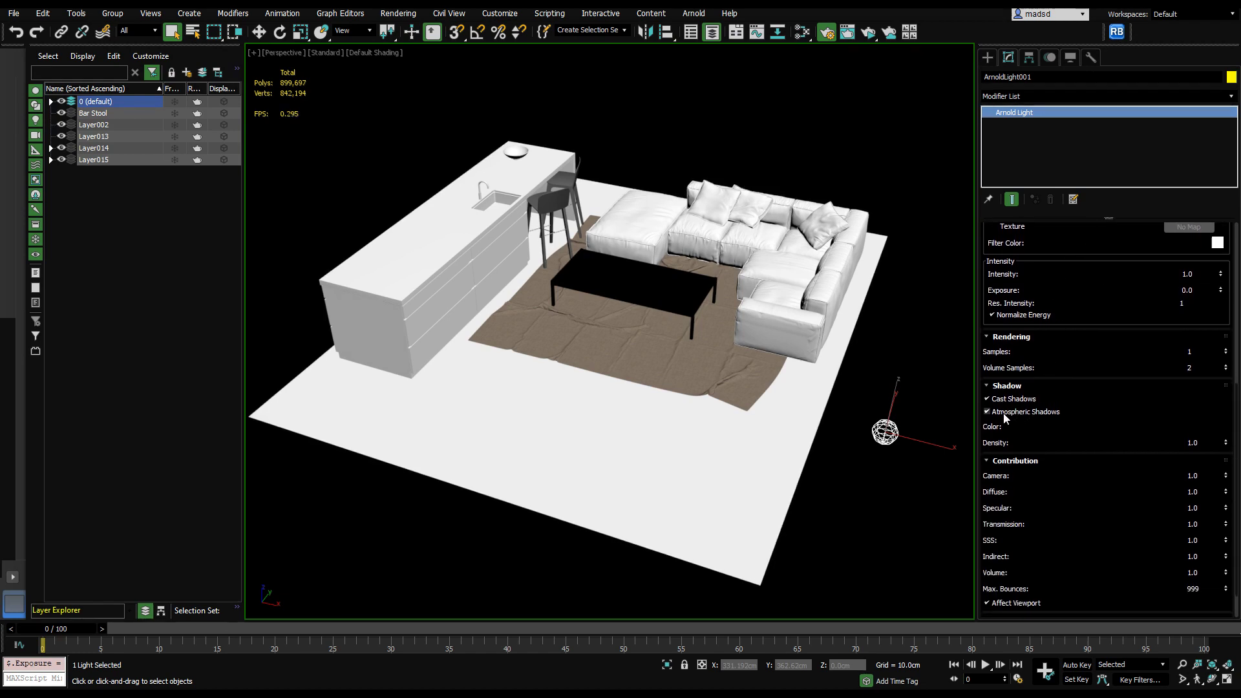
{"action": "left_click", "coordinate": [1008, 414]}
{"action": "left_click", "coordinate": [1015, 401]}
{"action": "left_click_drag", "start_coordinate": [1092, 259], "coordinate": [1116, 521]}
{"action": "left_click_drag", "start_coordinate": [1064, 295], "coordinate": [1063, 389]}
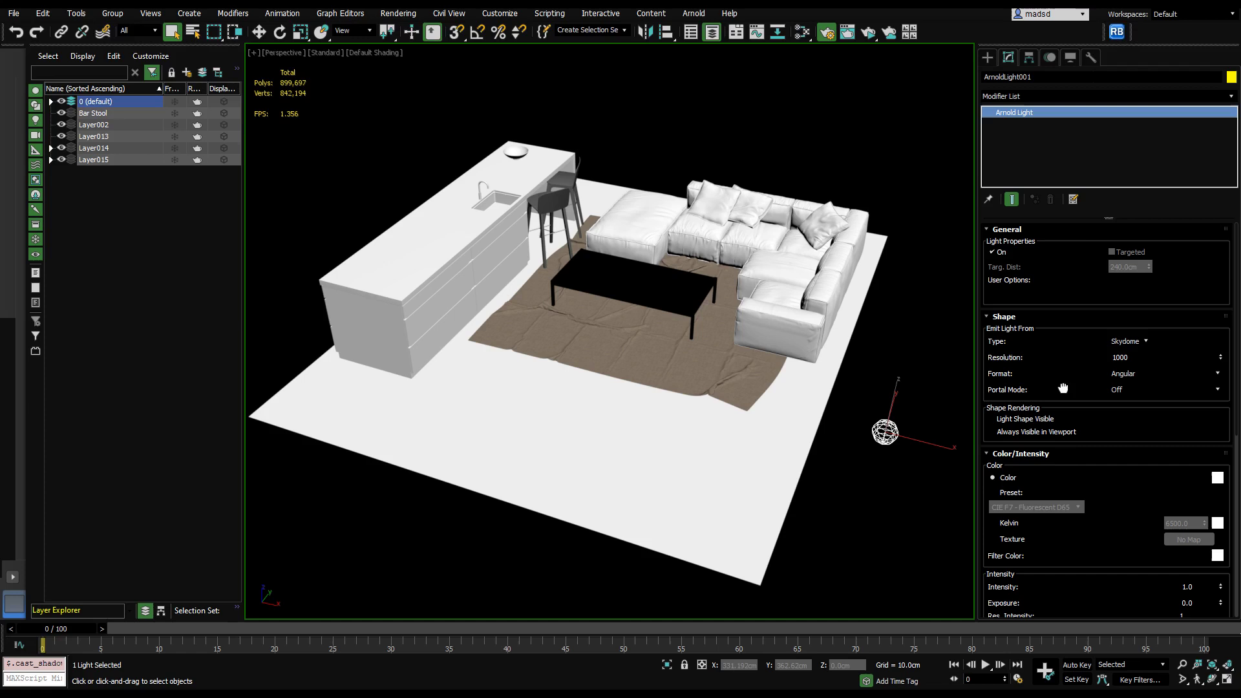
Preview the skydome lighting in the perspective view with ActiveShade, and return to standard shading
{"action": "left_click", "coordinate": [322, 54]}
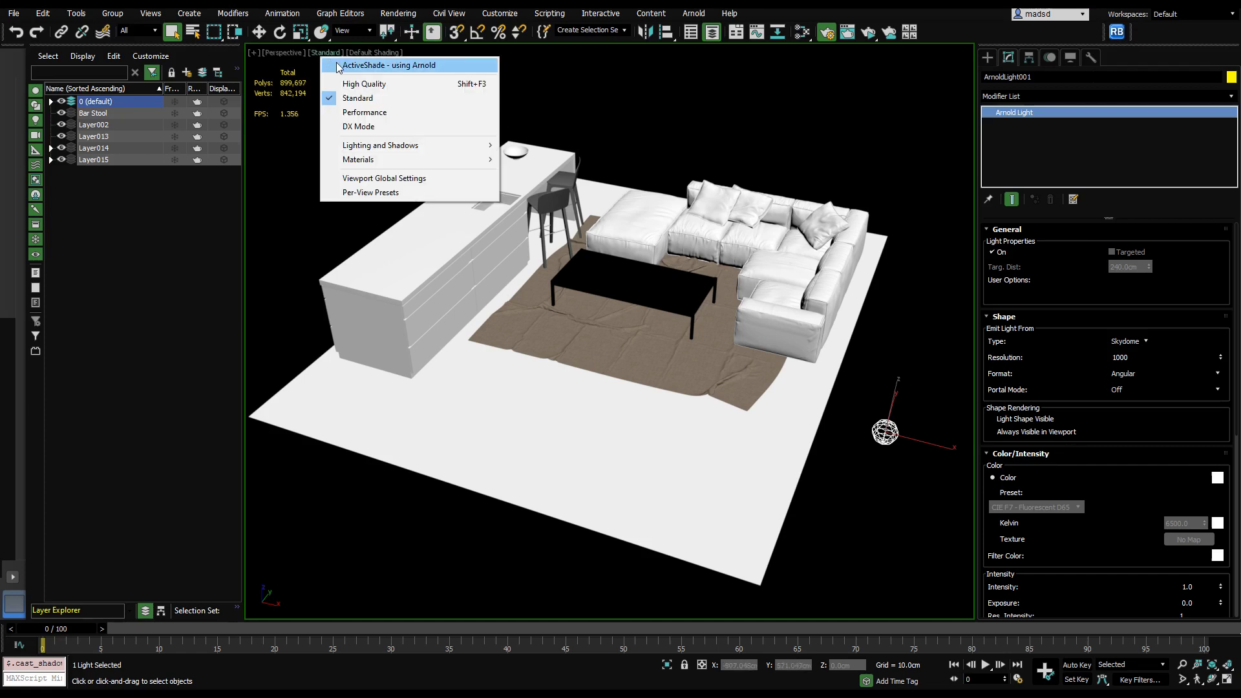
{"action": "left_click", "coordinate": [339, 62]}
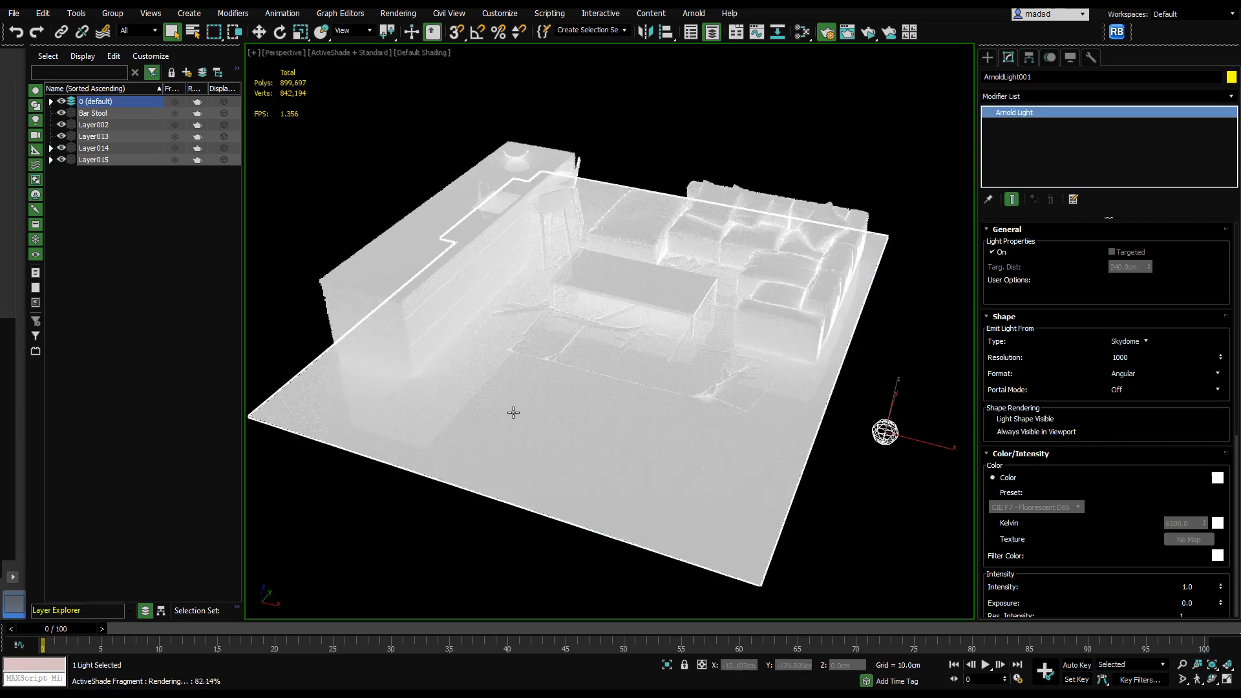
{"action": "left_click", "coordinate": [349, 57]}
{"action": "left_click", "coordinate": [370, 63]}
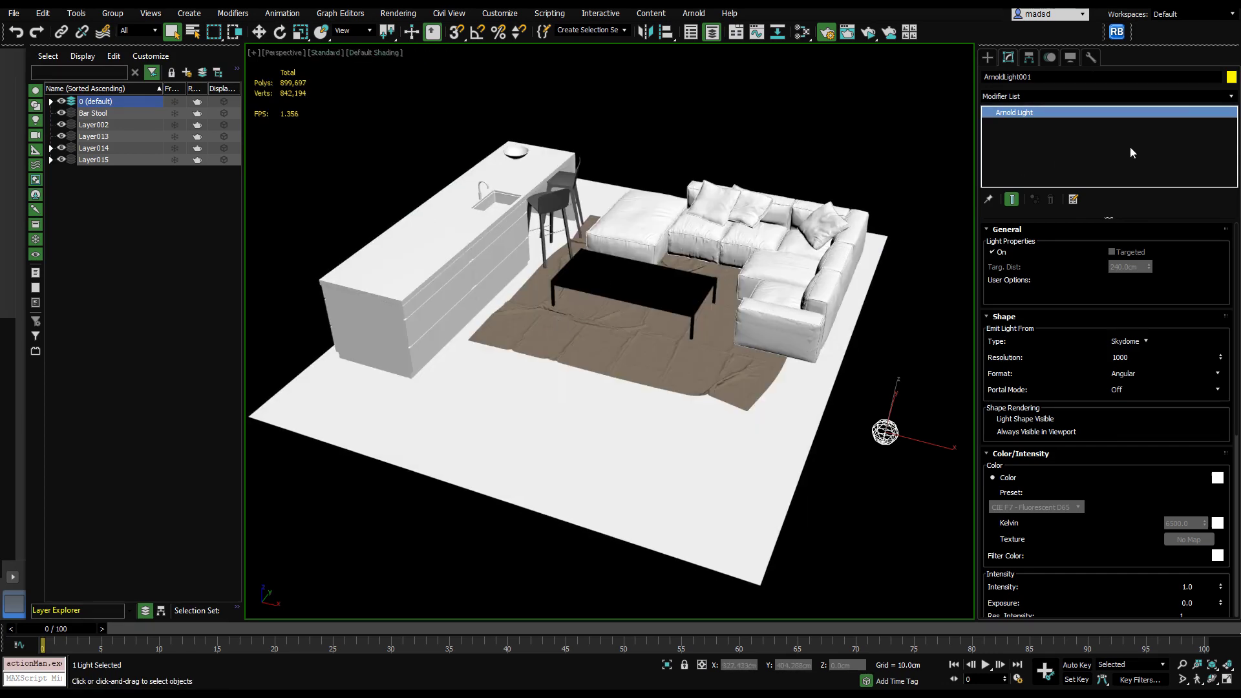
Add an Arnold Light Filter modifier to the skydome light
{"action": "left_click", "coordinate": [1233, 98]}
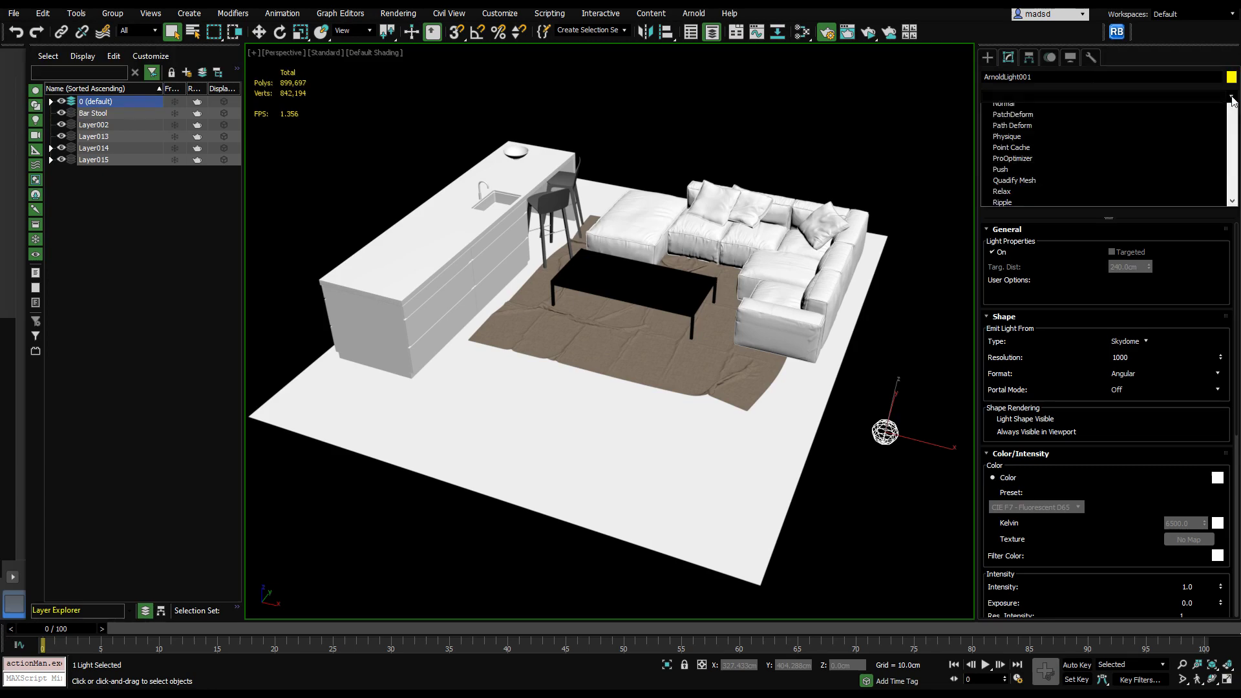
{"action": "left_click_drag", "start_coordinate": [1233, 133], "coordinate": [1232, 141]}
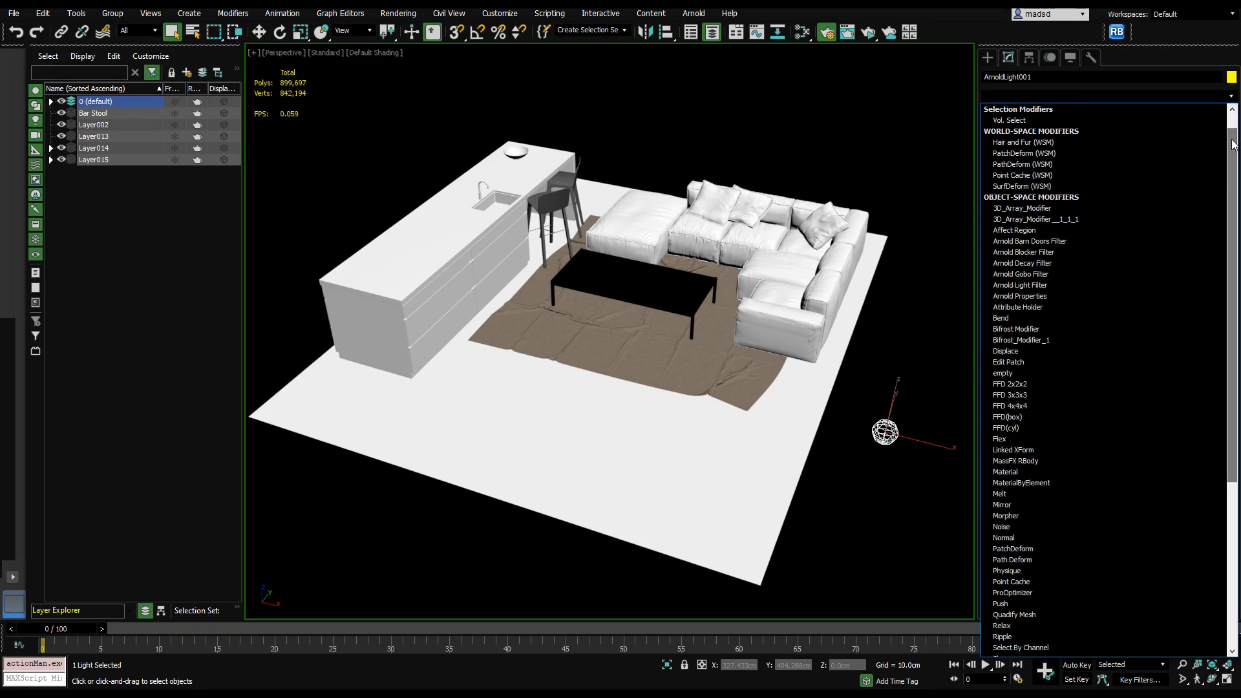
{"action": "left_click", "coordinate": [1029, 283]}
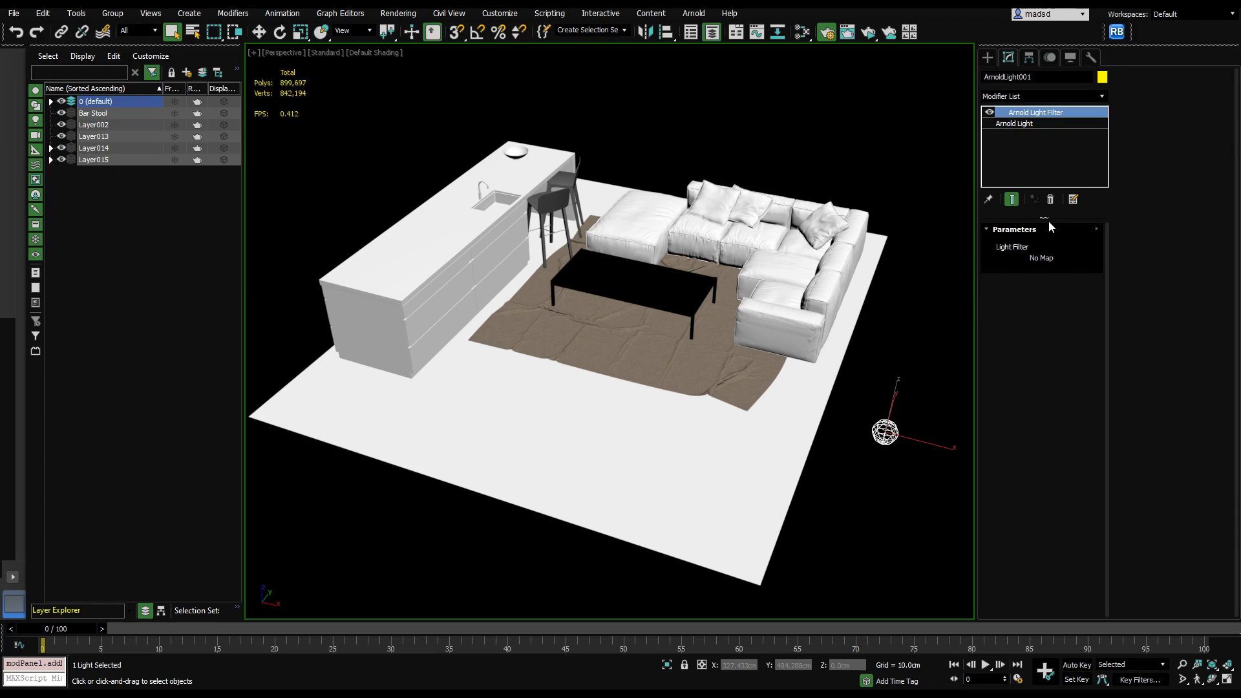
Assign the Ambient Occlusion Lightfilter map from the Arnold AOLightFilter group to the modifier's light filter slot
{"action": "left_click", "coordinate": [1041, 258]}
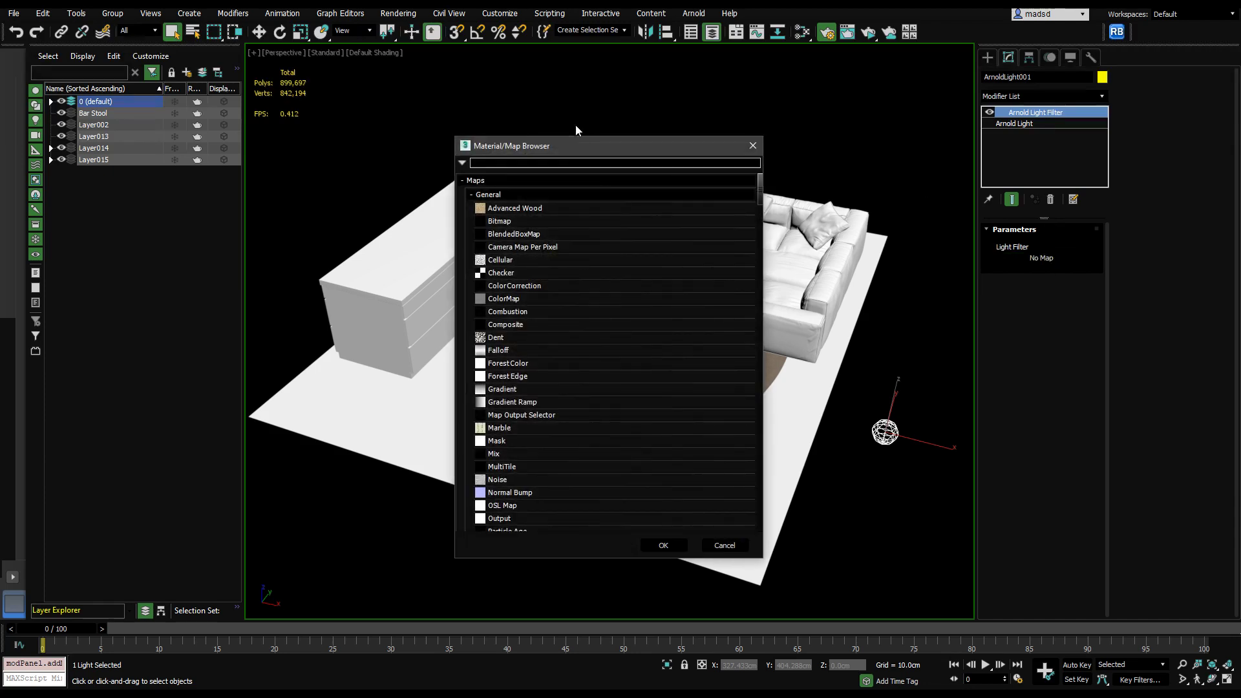
{"action": "left_click", "coordinate": [532, 181]}
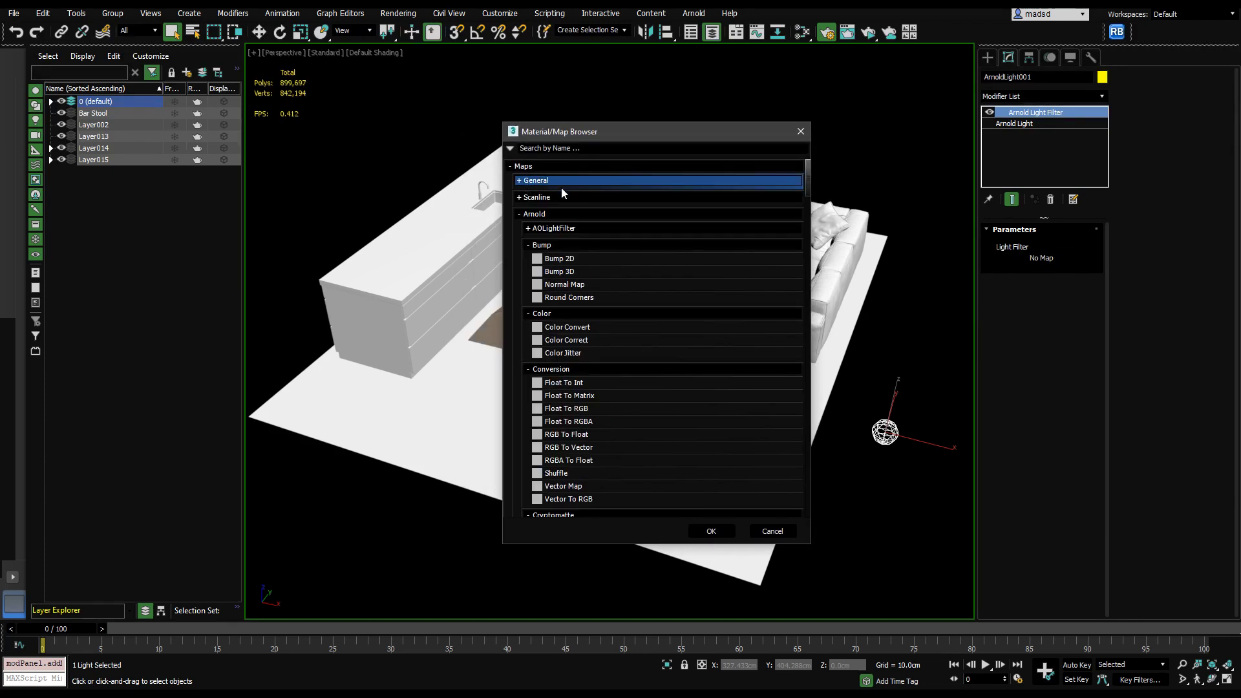
{"action": "left_click", "coordinate": [560, 228]}
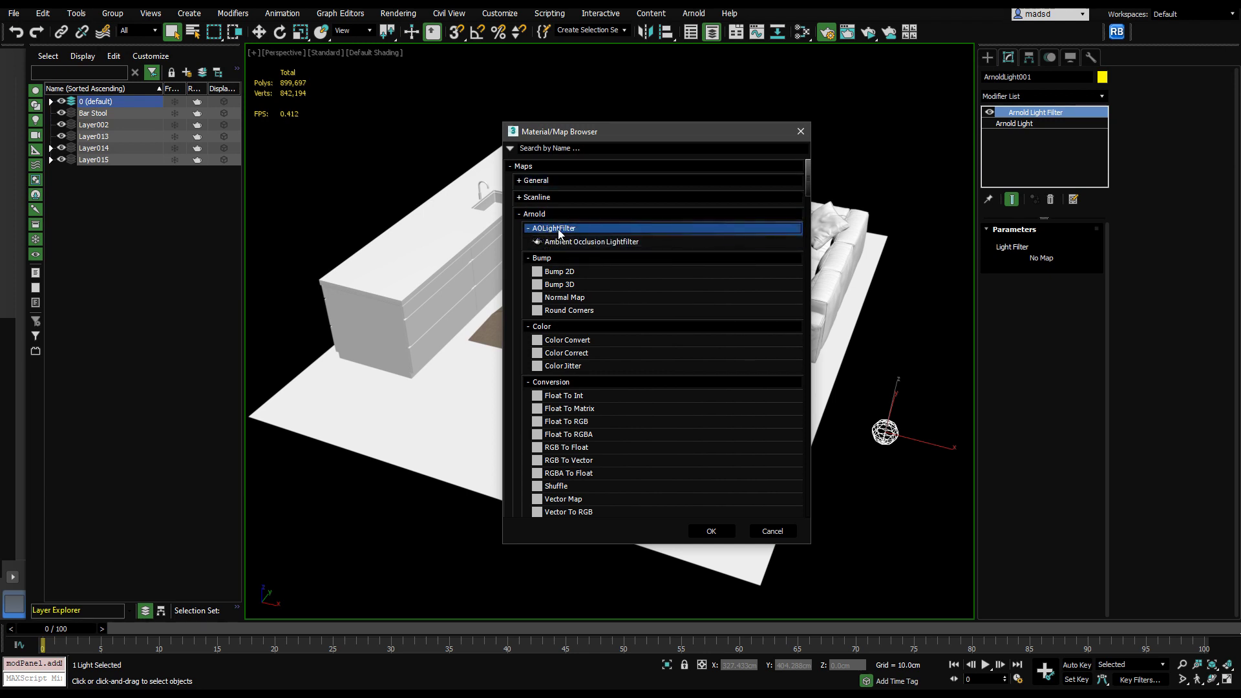
{"action": "left_click", "coordinate": [569, 242]}
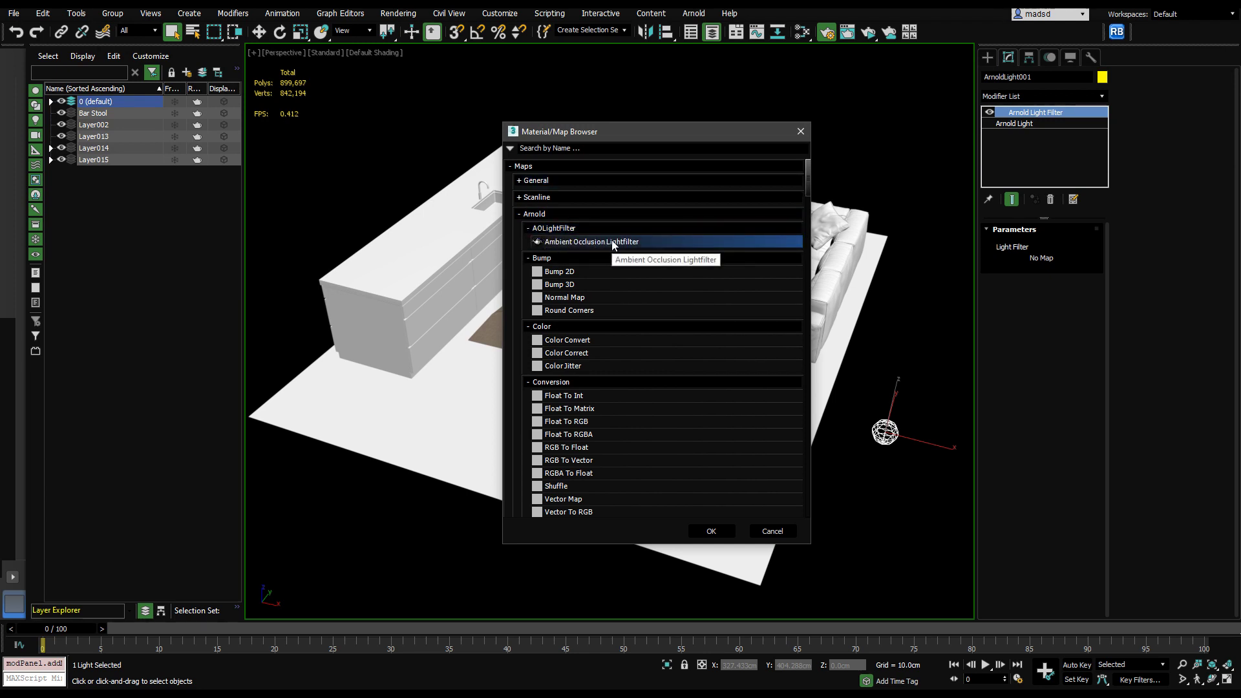
{"action": "double_click", "coordinate": [613, 241]}
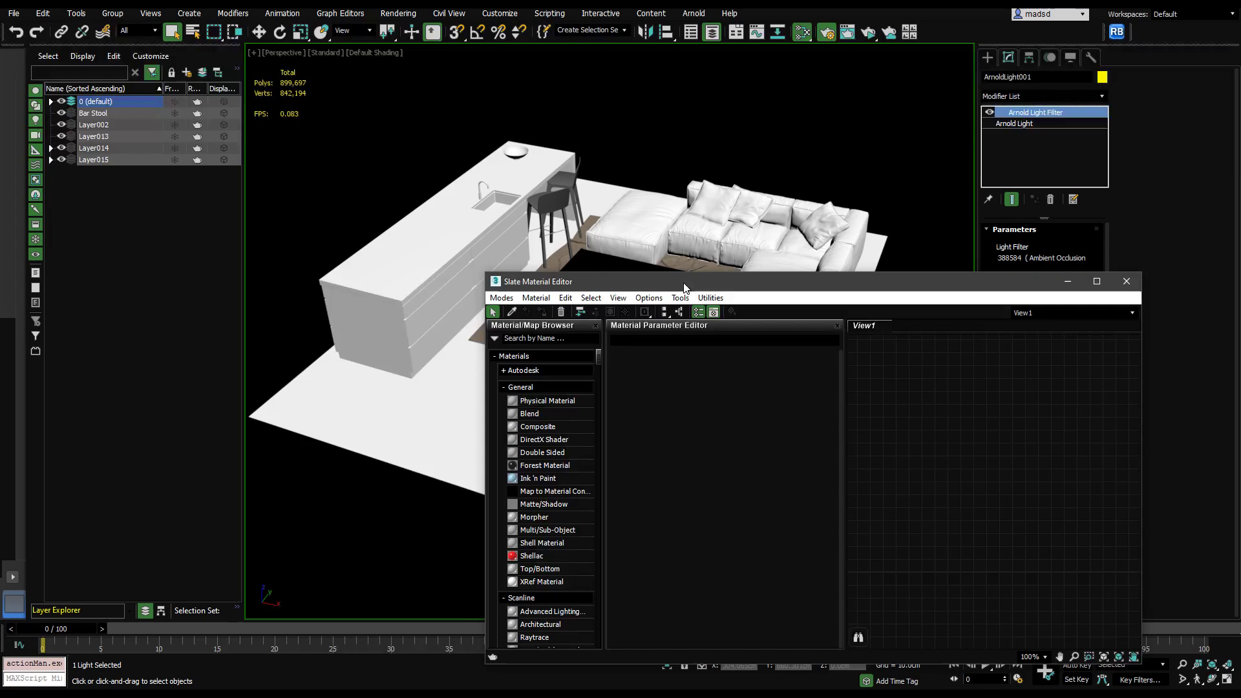
Bring the assigned Ambient Occlusion Lightfilter map into the Slate Material Editor as a node and show its parameters
{"action": "left_click_drag", "start_coordinate": [717, 282], "coordinate": [247, 261]}
{"action": "left_click_drag", "start_coordinate": [1062, 259], "coordinate": [475, 385]}
{"action": "left_click_drag", "start_coordinate": [508, 489], "coordinate": [600, 486]}
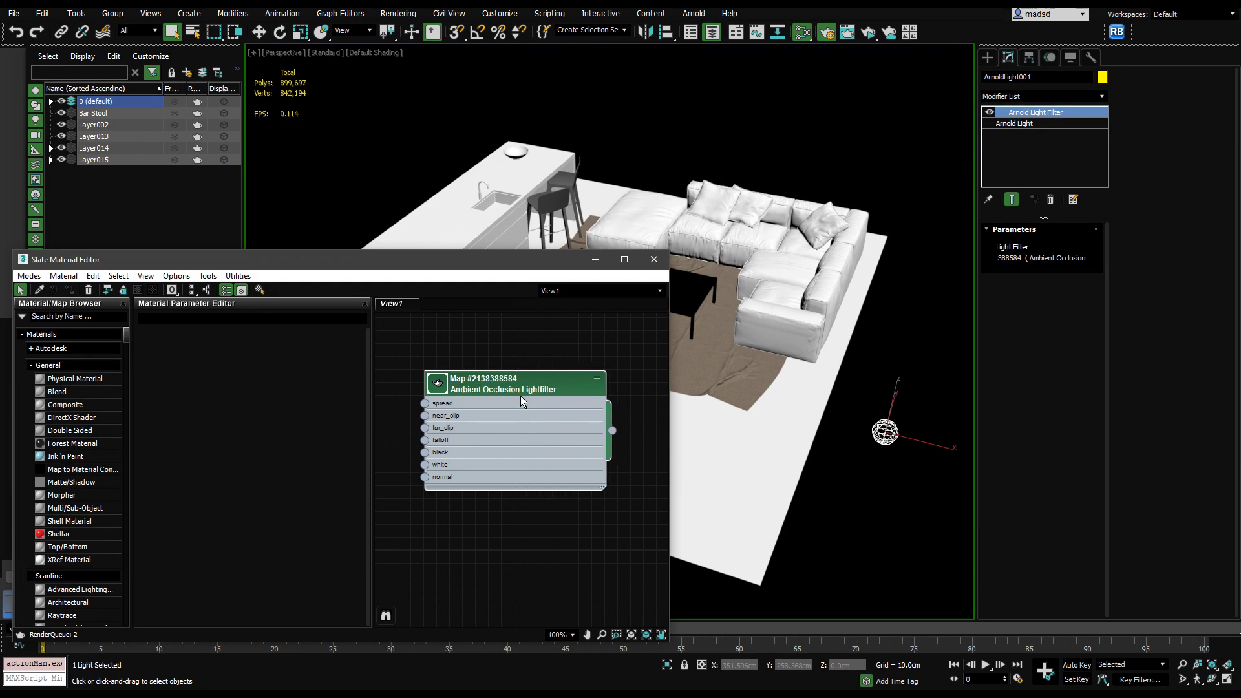
{"action": "double_click", "coordinate": [514, 387]}
{"action": "mouse_move", "coordinate": [505, 388]}
{"action": "left_mouse_down"}
{"action": "mouse_move", "coordinate": [472, 402]}
{"action": "mouse_move", "coordinate": [491, 389]}
{"action": "left_mouse_up"}
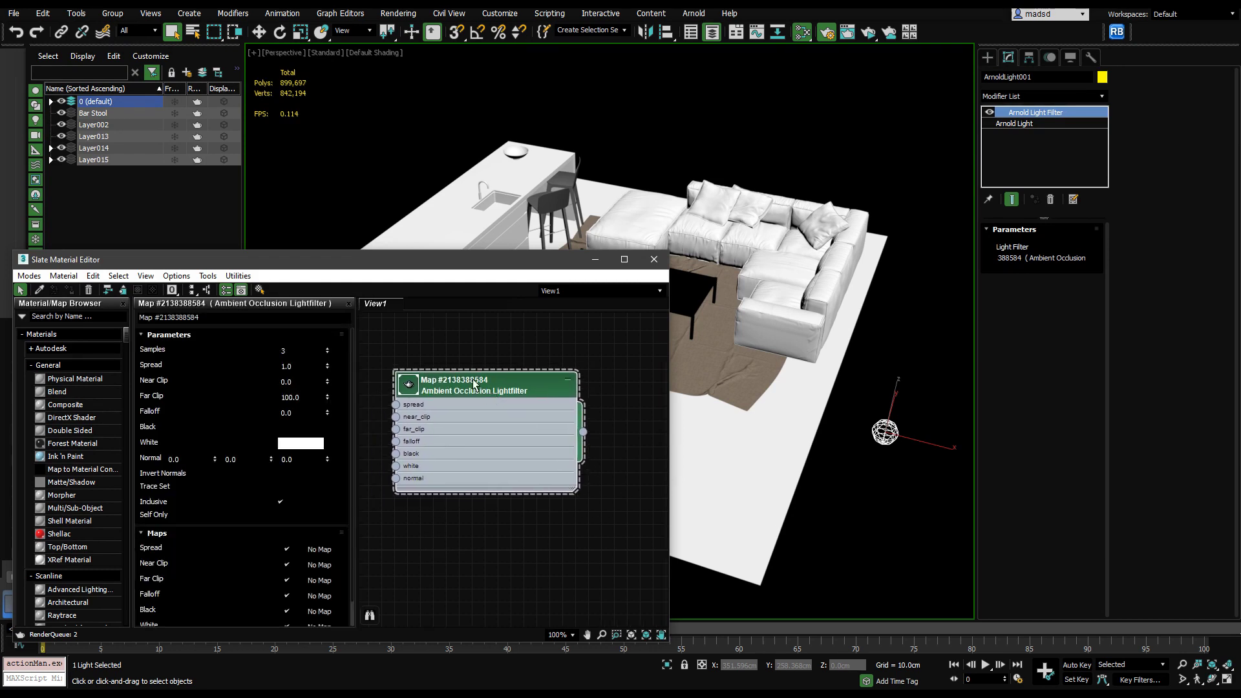
{"action": "left_click_drag", "start_coordinate": [483, 257], "coordinate": [374, 272]}
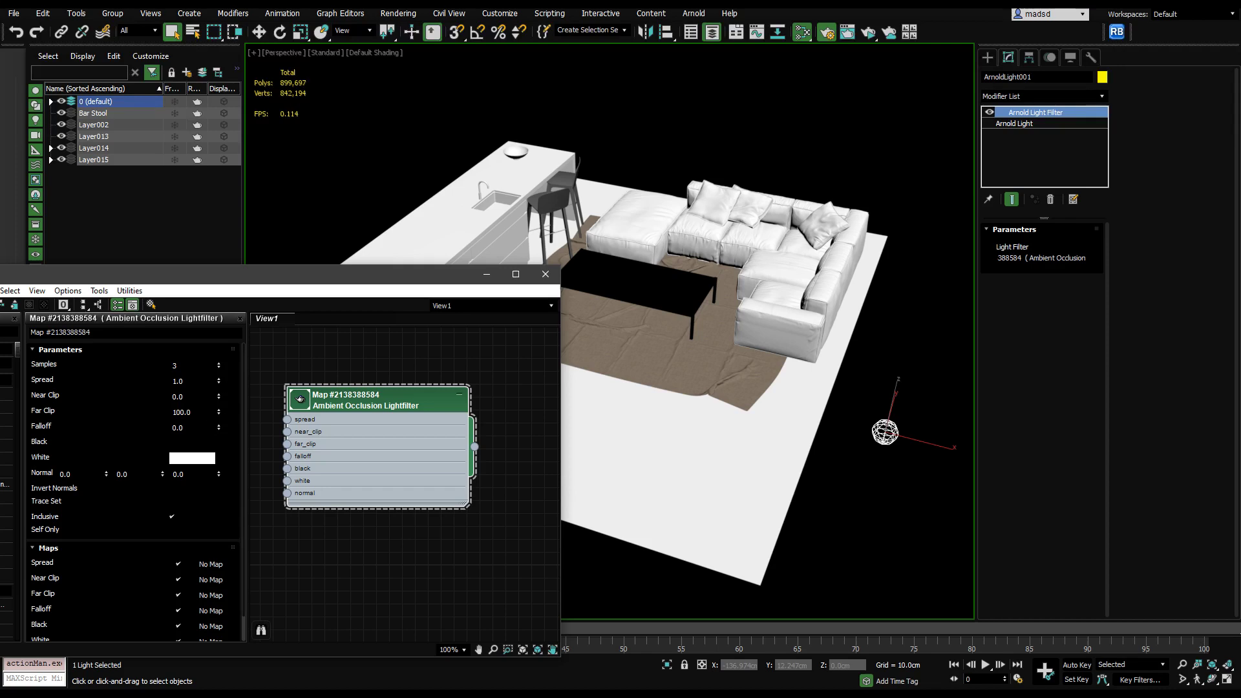
Reset the Ambient Occlusion Lightfilter's Far Clip to 0.0, and set its Black colour to red and its White colour to green
{"action": "right_click", "coordinate": [219, 415]}
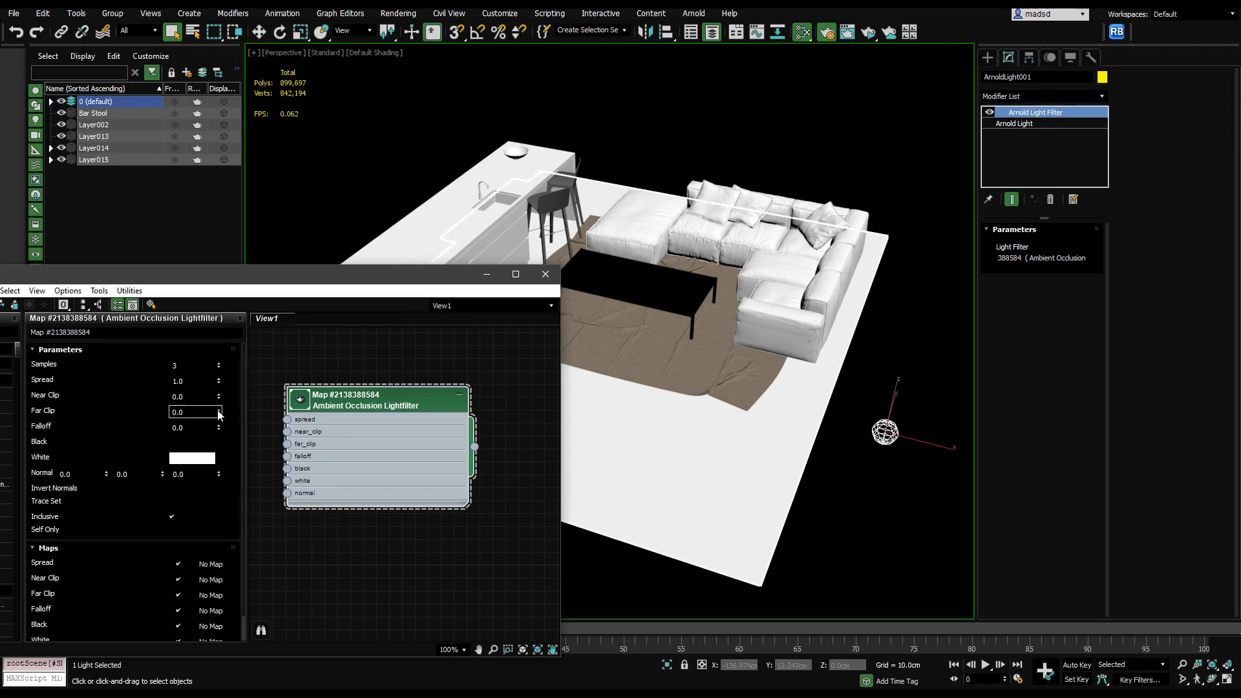
{"action": "left_click", "coordinate": [189, 444]}
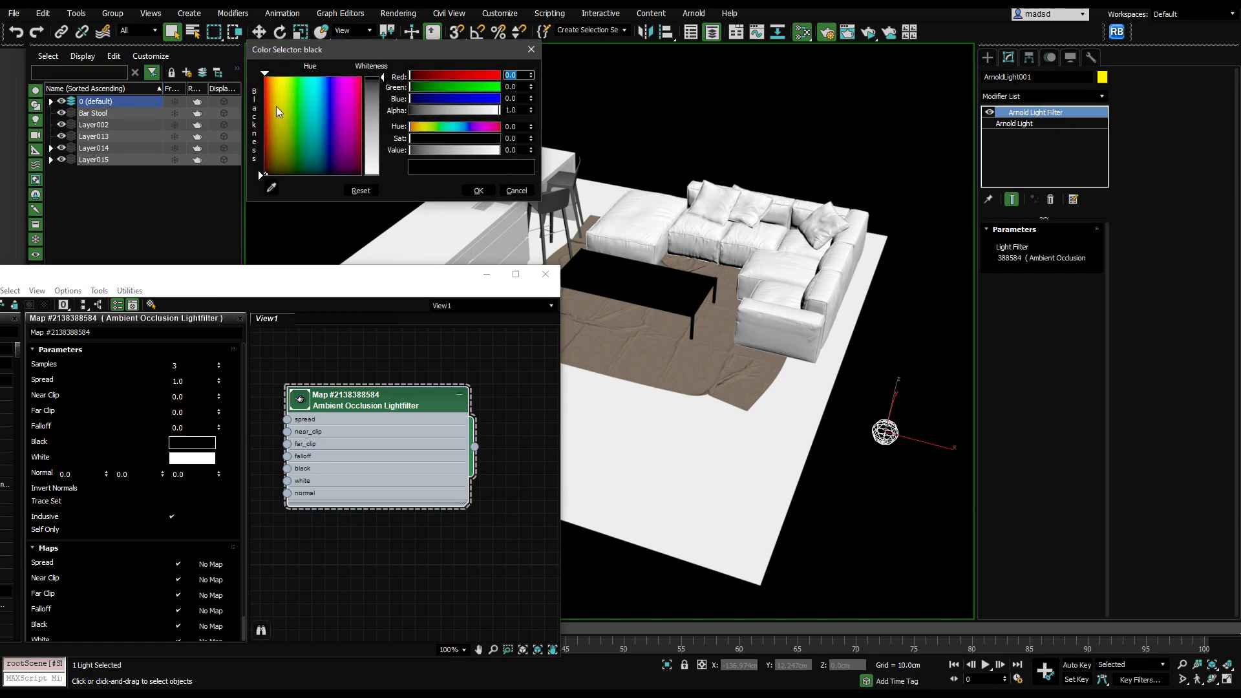
{"action": "mouse_move", "coordinate": [276, 107]}
{"action": "left_mouse_down"}
{"action": "mouse_move", "coordinate": [264, 76]}
{"action": "mouse_move", "coordinate": [294, 75]}
{"action": "left_mouse_up"}
{"action": "left_click", "coordinate": [194, 459]}
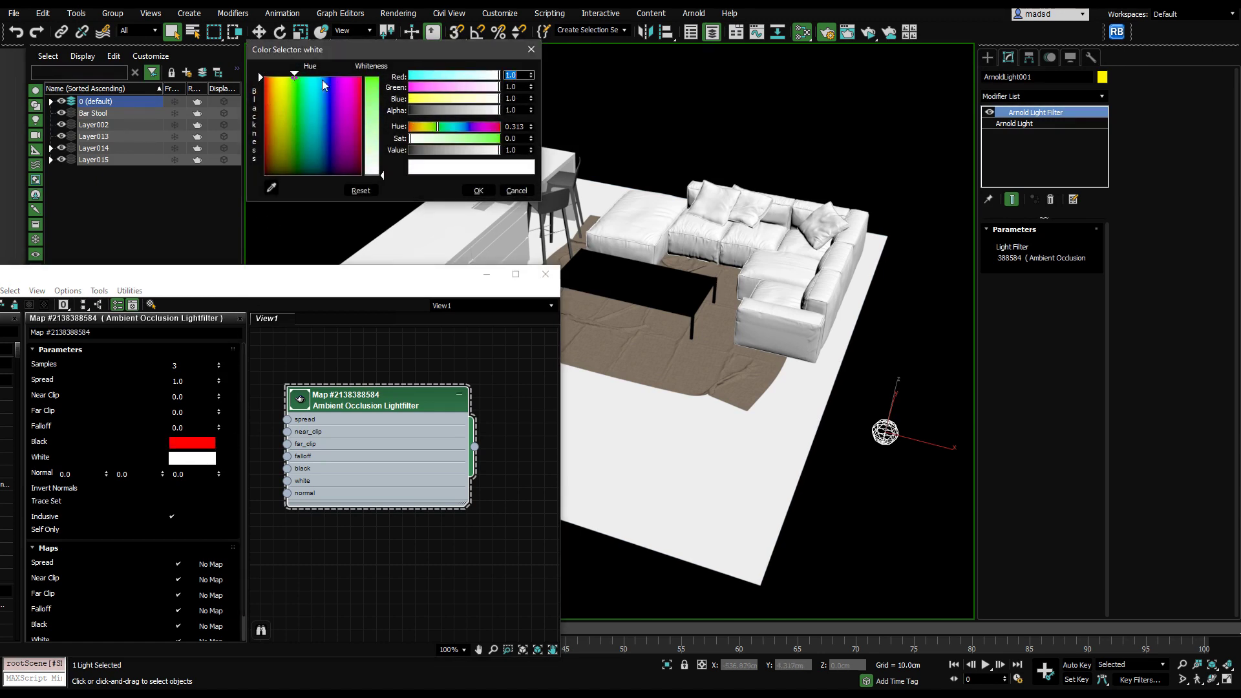
{"action": "left_click", "coordinate": [370, 80]}
{"action": "left_click_drag", "start_coordinate": [372, 80], "coordinate": [371, 75]}
{"action": "left_click", "coordinate": [479, 191]}
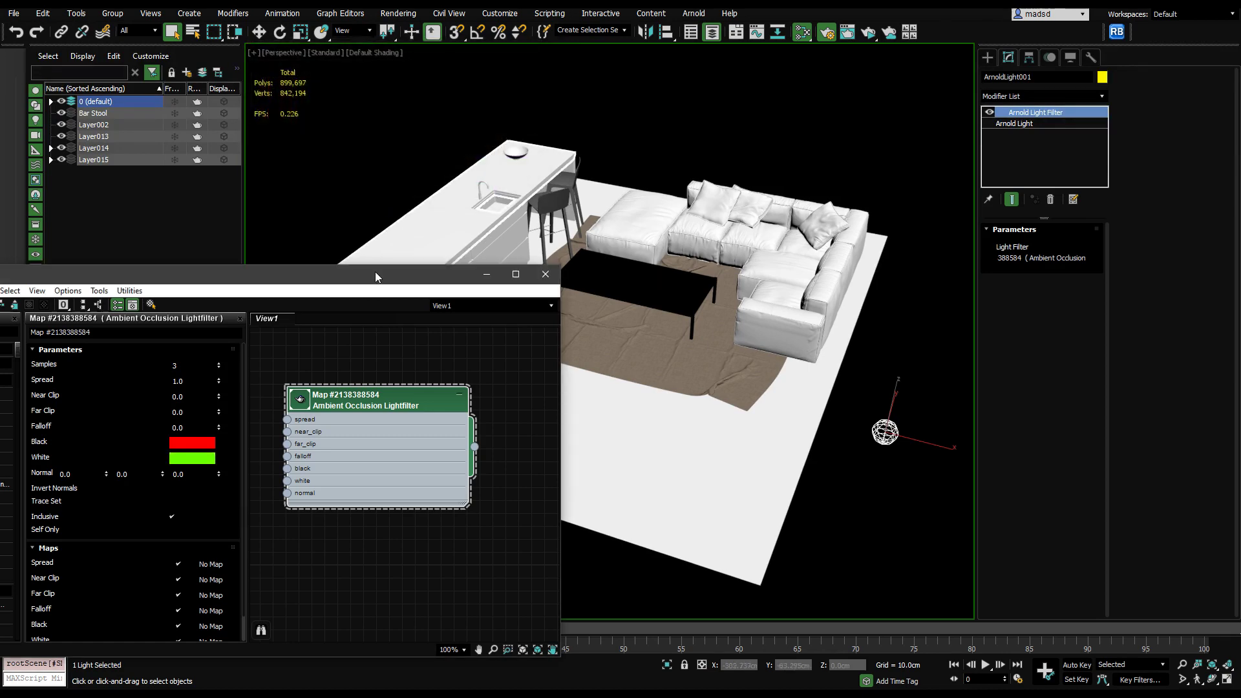
Start an ActiveShade preview in the perspective view and move the Slate Material Editor clear of the scene
{"action": "left_click_drag", "start_coordinate": [362, 287], "coordinate": [330, 283]}
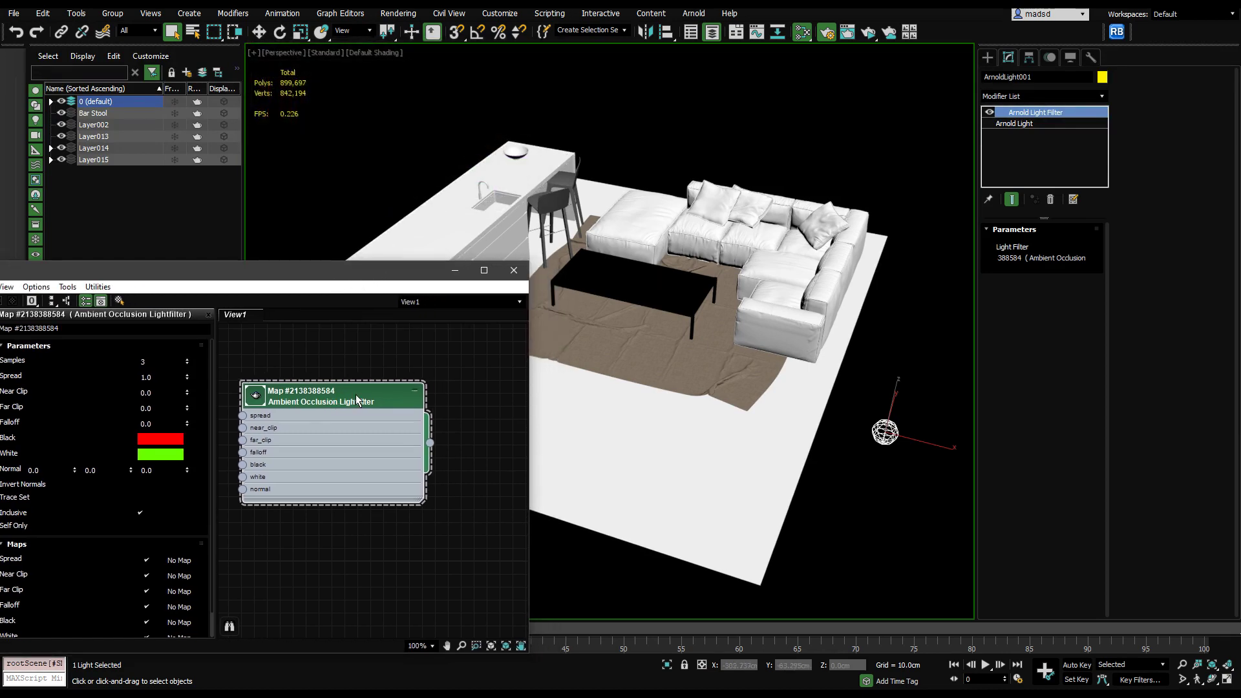
{"action": "left_click", "coordinate": [316, 54]}
{"action": "left_click", "coordinate": [333, 63]}
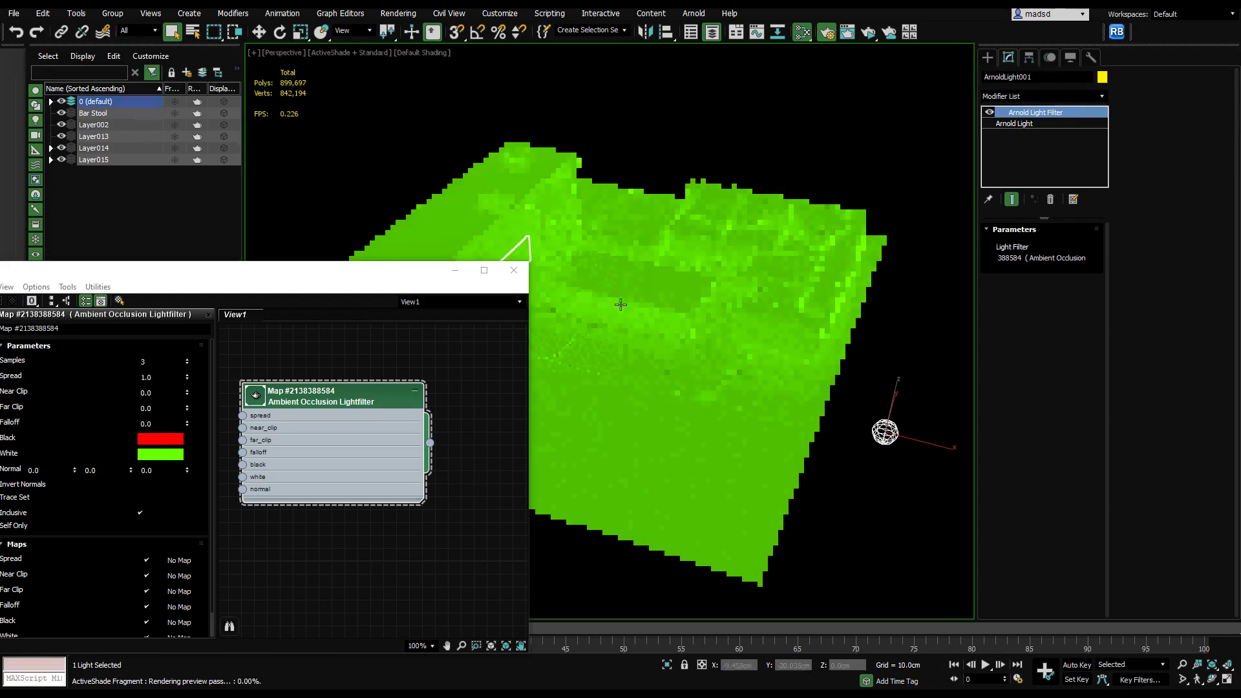
{"action": "left_click_drag", "start_coordinate": [377, 278], "coordinate": [413, 164]}
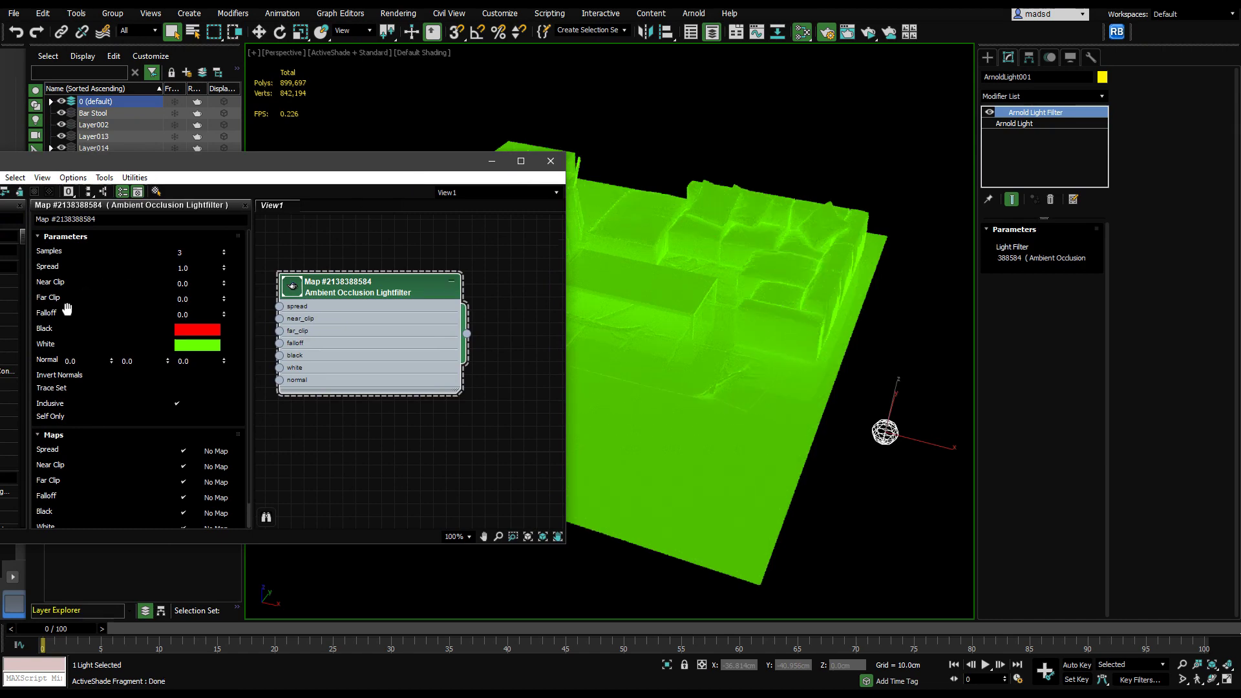
Raise the Ambient Occlusion Lightfilter's Far Clip to 130.2, keeping the previewed scene in view
{"action": "left_click_drag", "start_coordinate": [269, 173], "coordinate": [229, 344]}
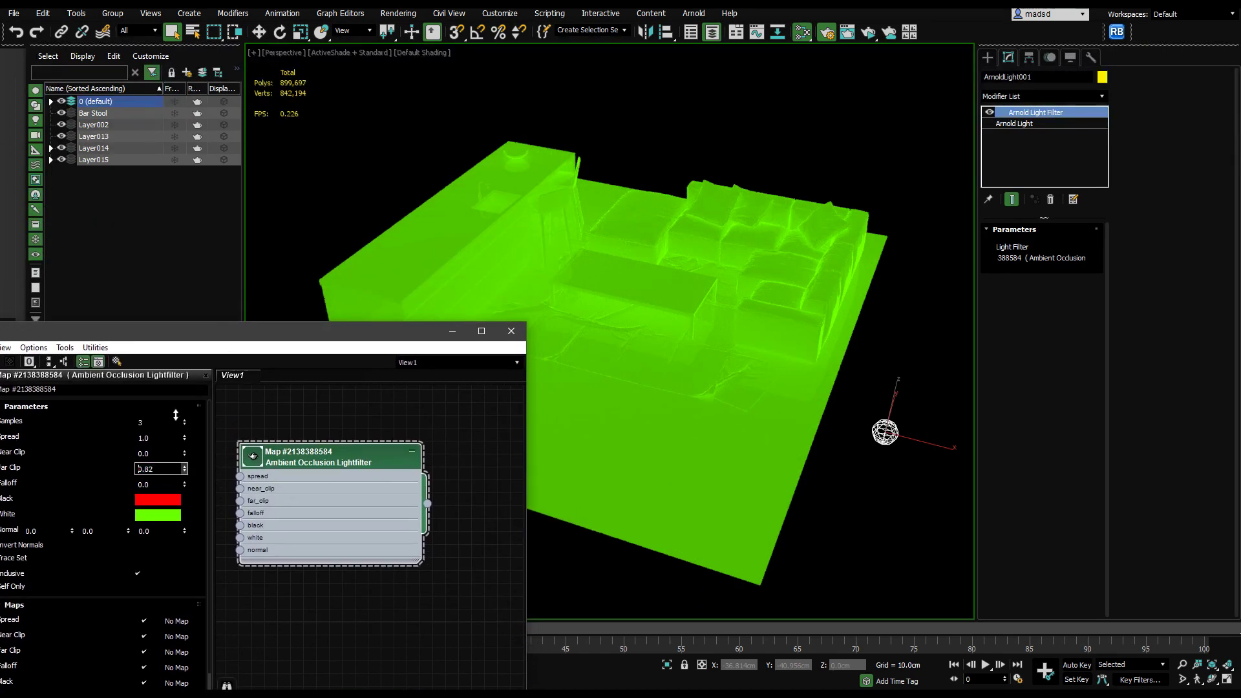
{"action": "left_click_drag", "start_coordinate": [176, 415], "coordinate": [196, 204]}
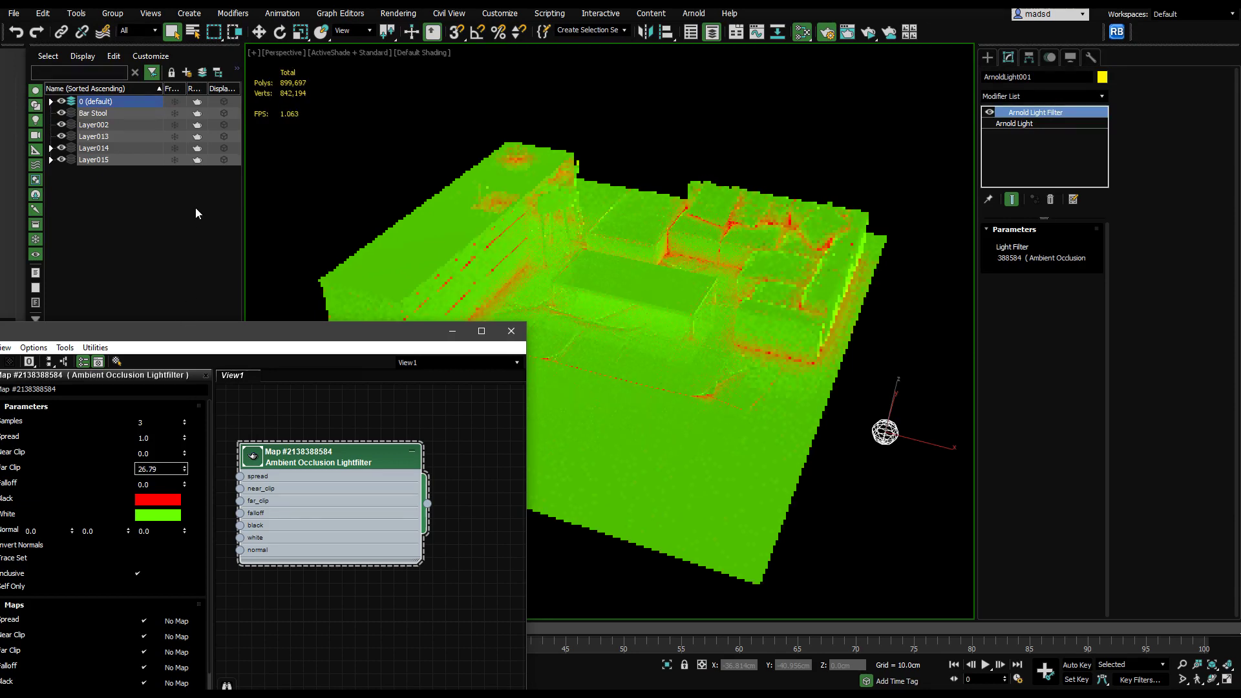
{"action": "left_click_drag", "start_coordinate": [364, 334], "coordinate": [306, 321]}
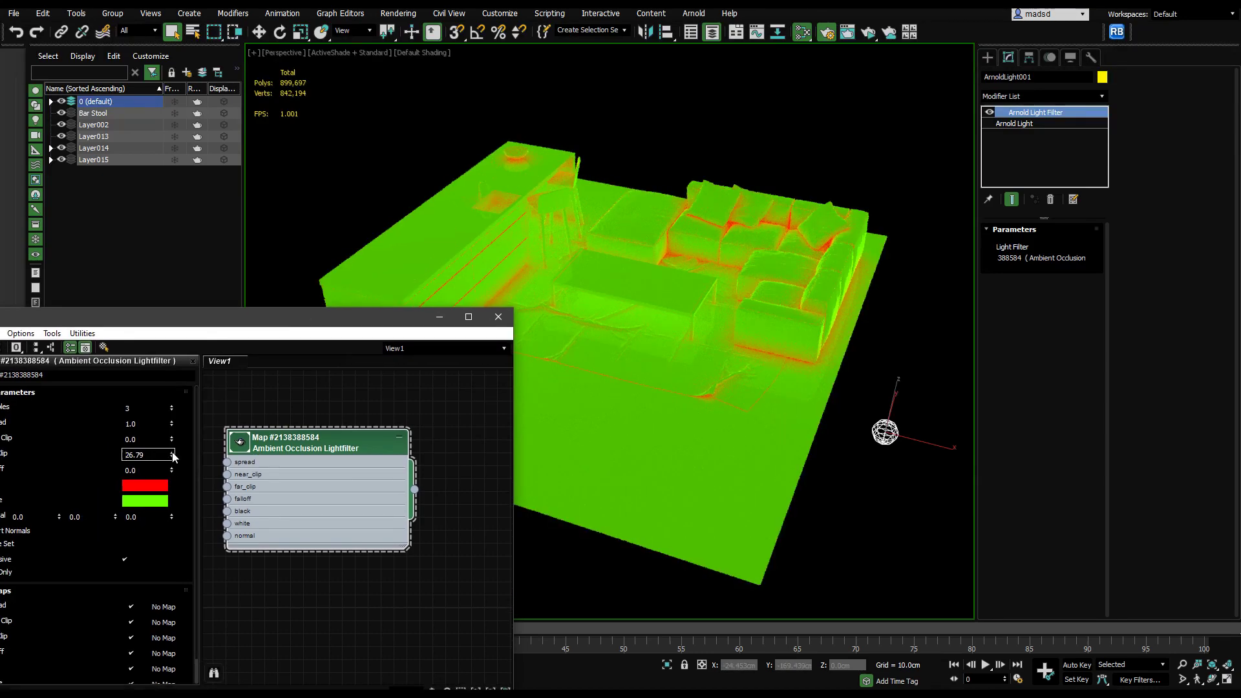
{"action": "left_click_drag", "start_coordinate": [173, 457], "coordinate": [156, 344]}
{"action": "left_click_drag", "start_coordinate": [211, 314], "coordinate": [219, 206]}
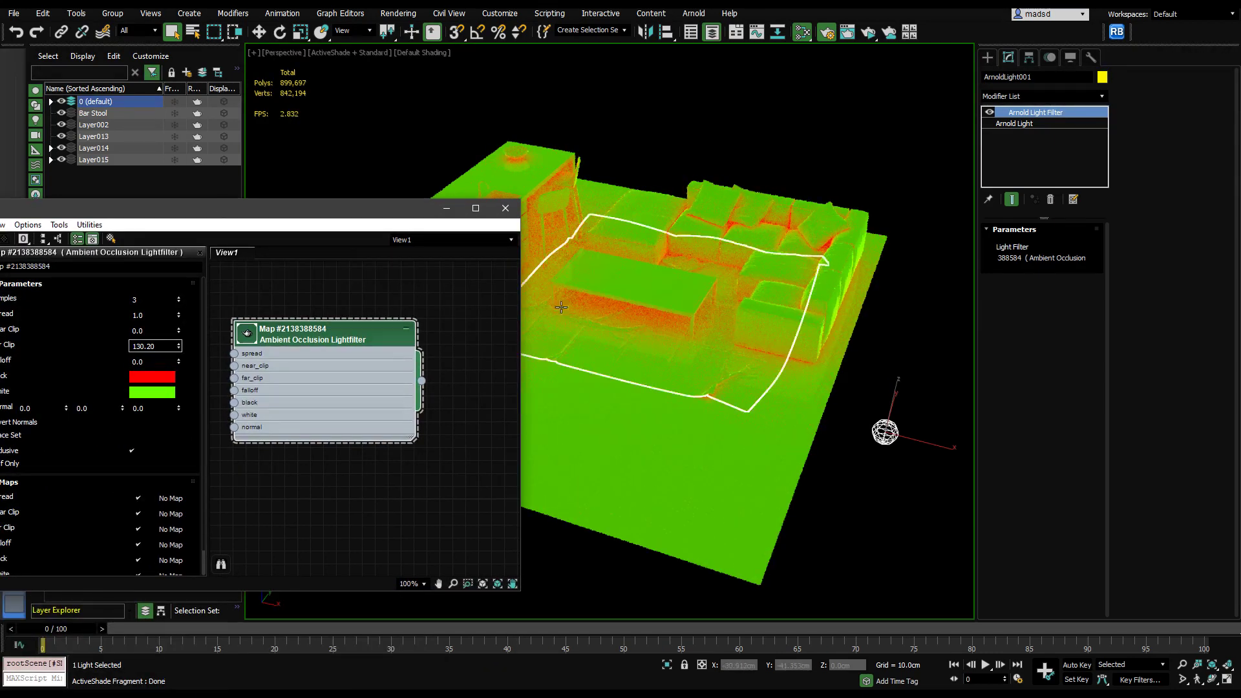
Try a Falloff of 0.01 on the light filter, and return it to 0.0
{"action": "left_click", "coordinate": [179, 360]}
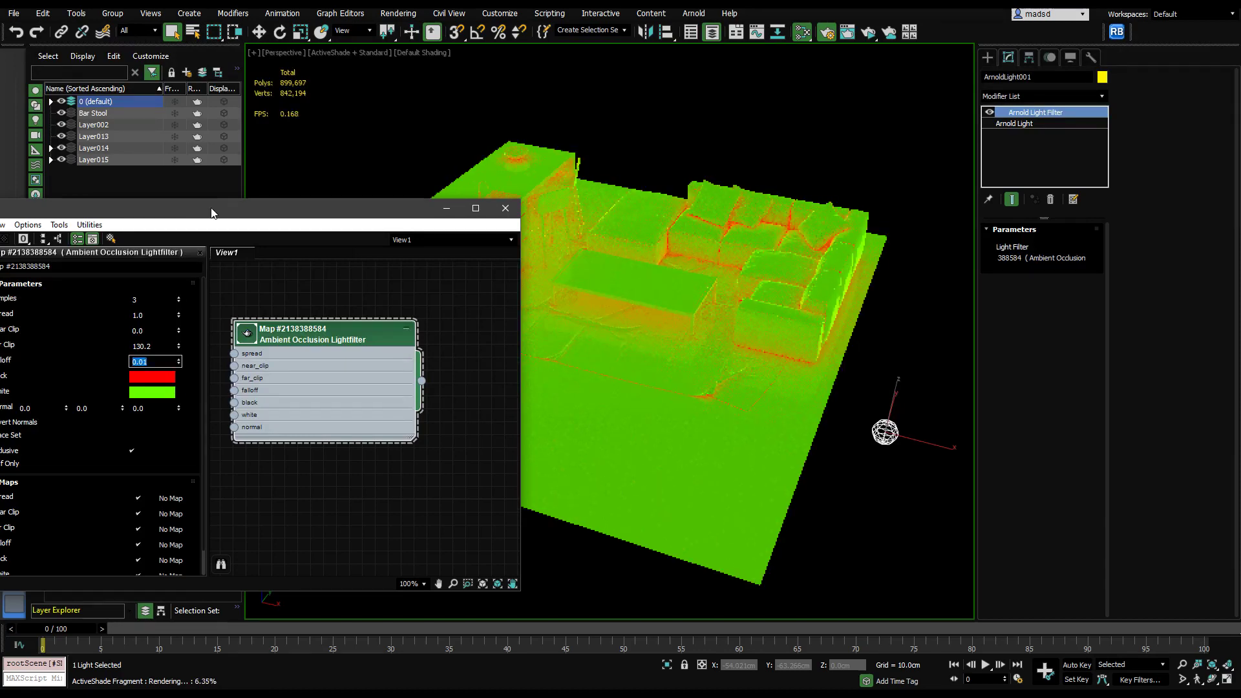
{"action": "left_click_drag", "start_coordinate": [211, 213], "coordinate": [254, 224]}
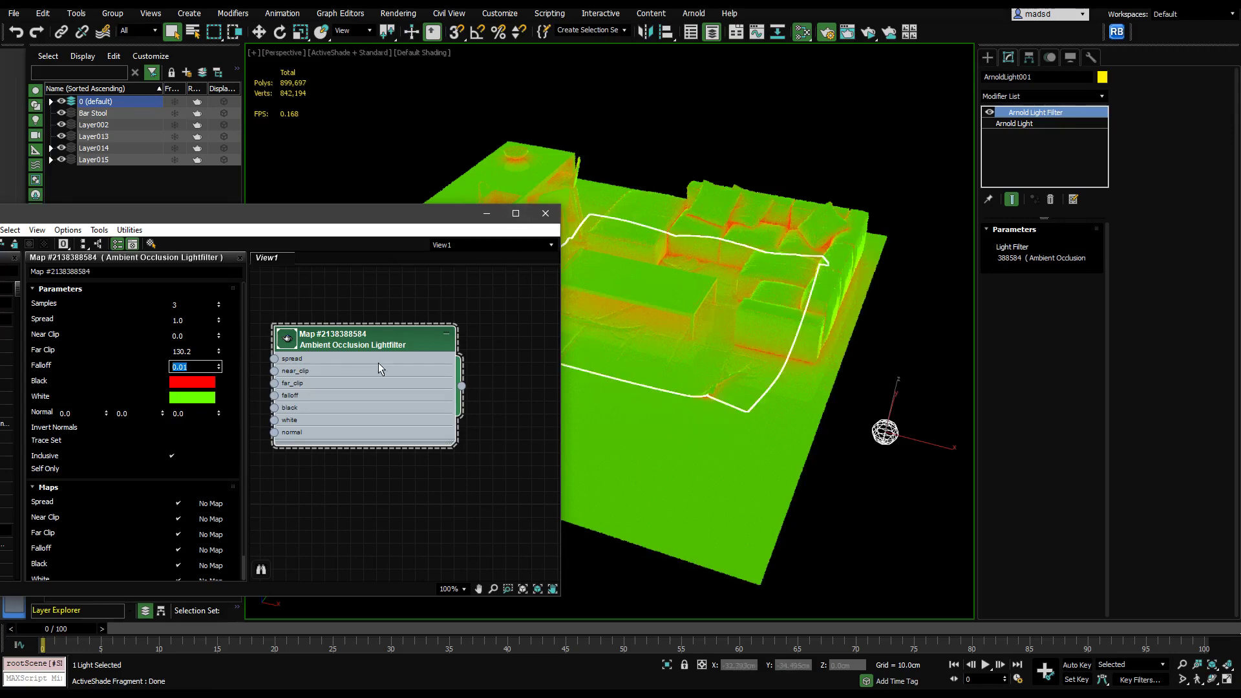
{"action": "left_click", "coordinate": [220, 369]}
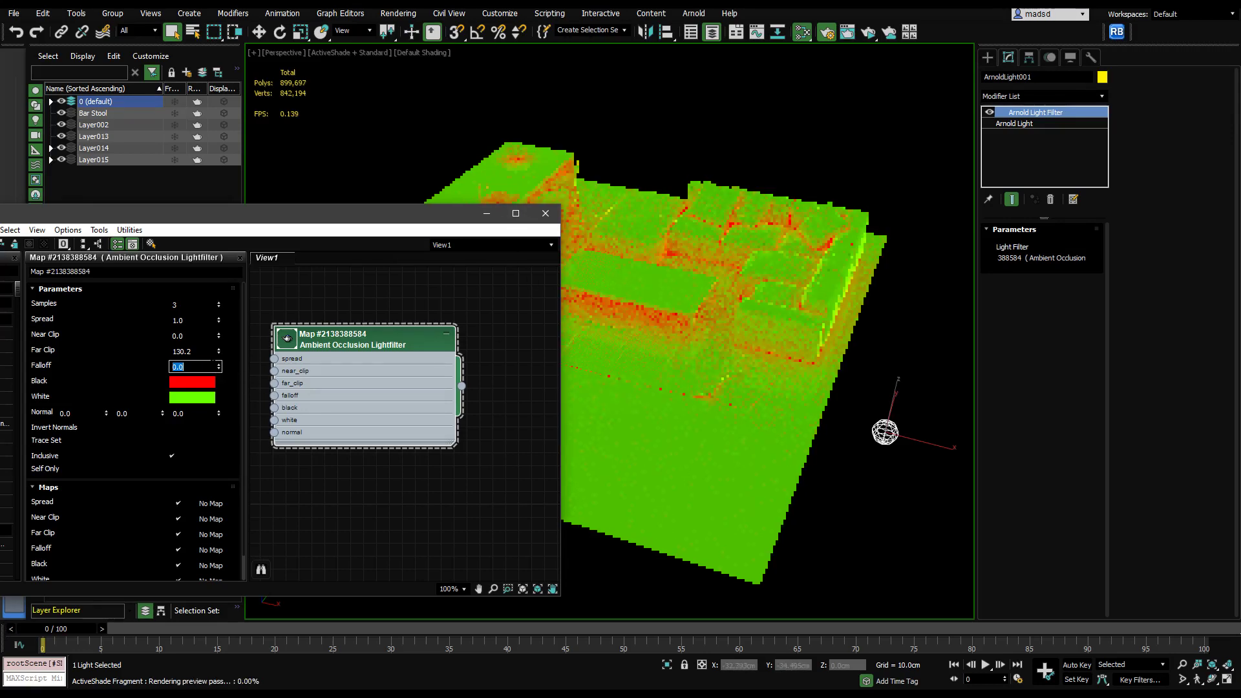
{"action": "left_click_drag", "start_coordinate": [331, 216], "coordinate": [342, 254]}
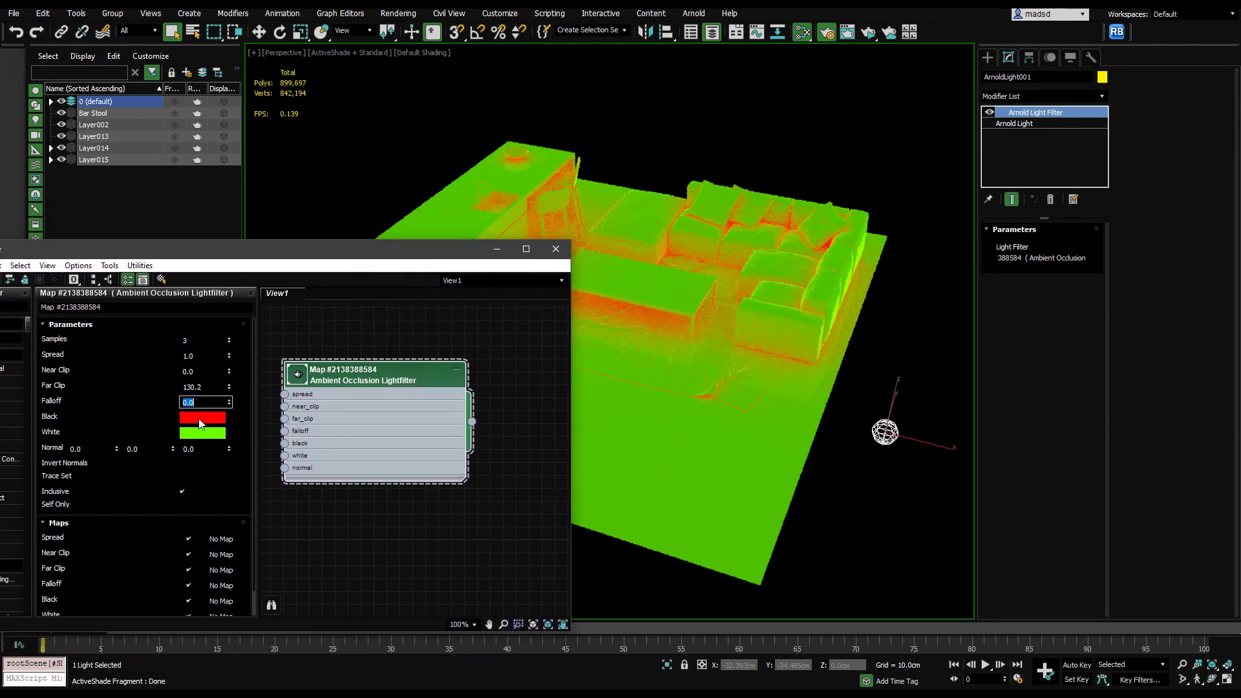
Set the light filter's Black colour to a dark grey of about 0.03 and its White colour to pure white
{"action": "left_click", "coordinate": [199, 418]}
{"action": "left_click_drag", "start_coordinate": [259, 75], "coordinate": [262, 175]}
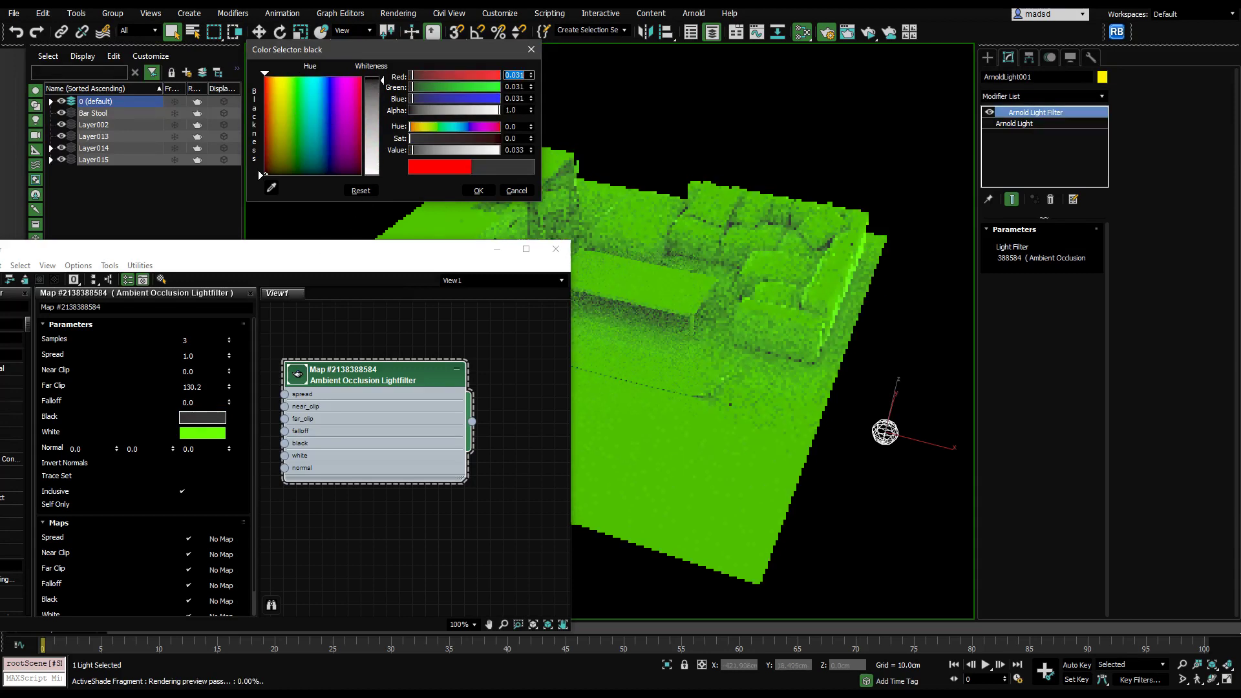
{"action": "left_click", "coordinate": [202, 433]}
{"action": "left_click_drag", "start_coordinate": [289, 153], "coordinate": [264, 175]}
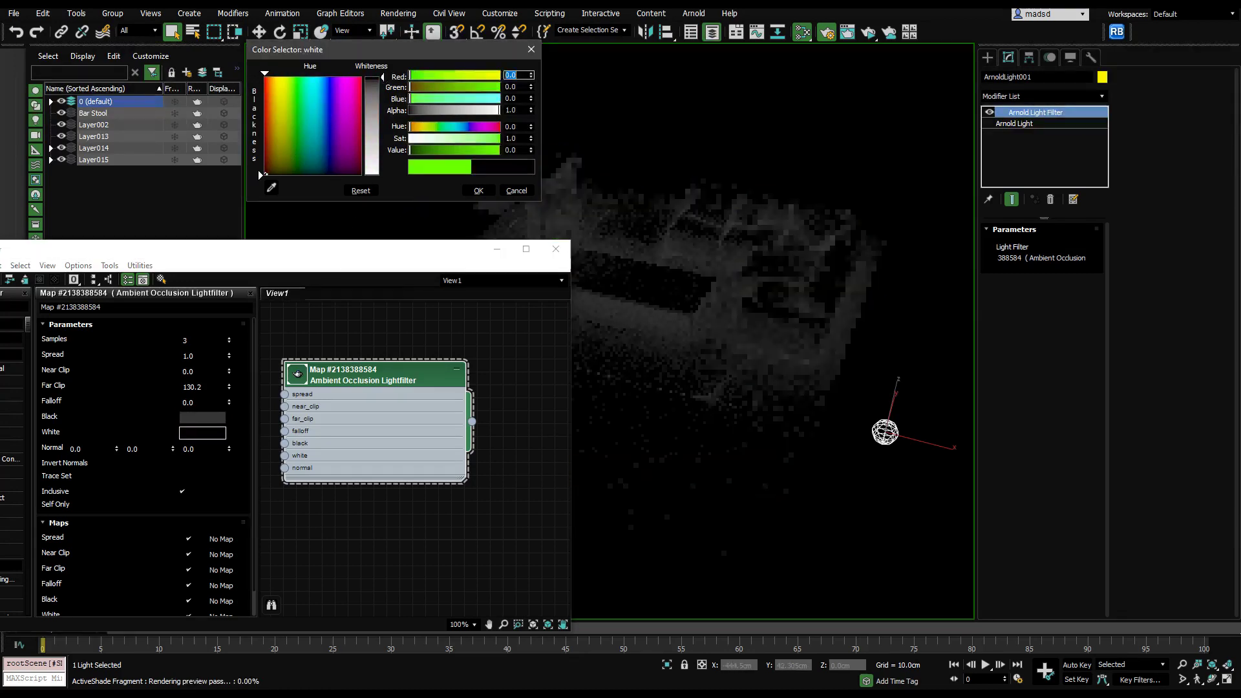
{"action": "left_click_drag", "start_coordinate": [382, 133], "coordinate": [410, 177]}
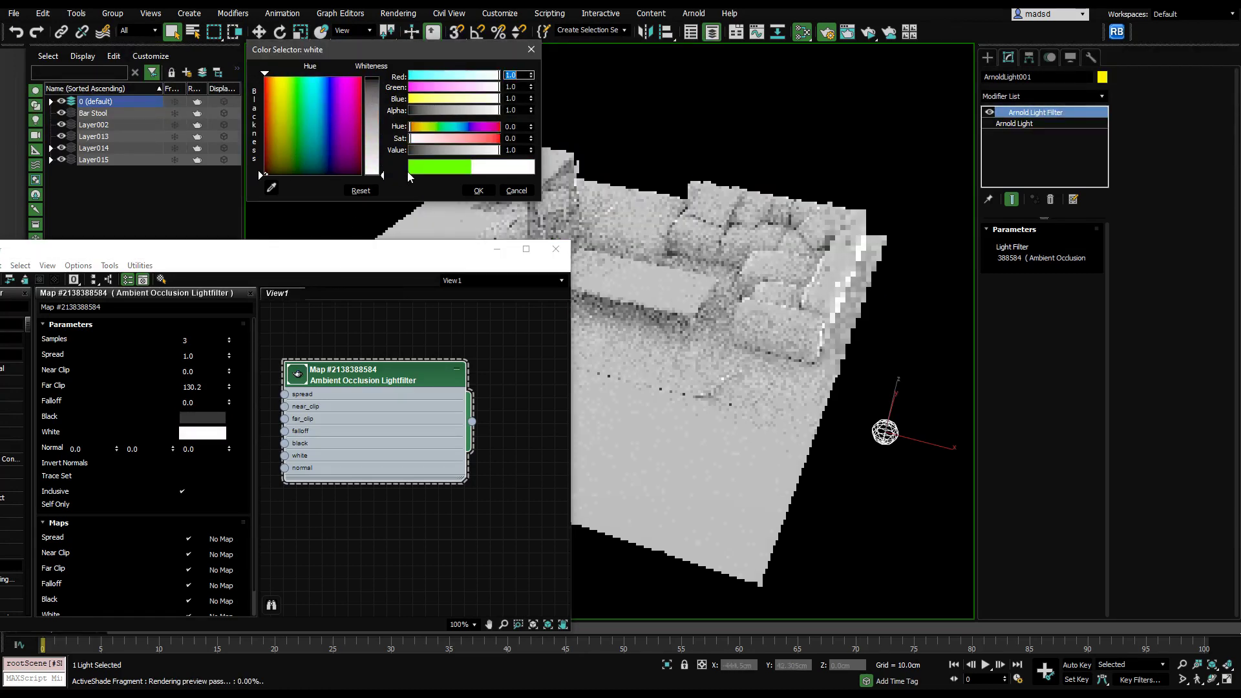
{"action": "left_click", "coordinate": [480, 192]}
{"action": "left_click_drag", "start_coordinate": [462, 252], "coordinate": [259, 270]}
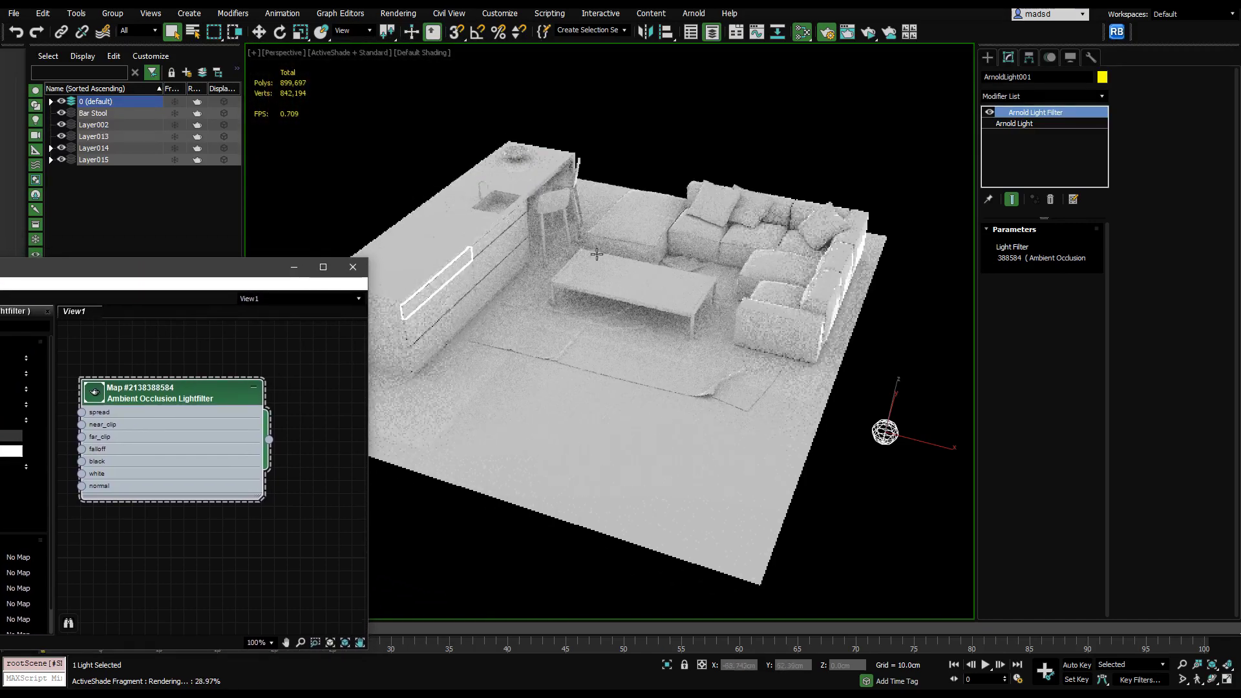
Examine the grey ambient occlusion preview close up at the kitchen cabinet drawers and across the whole furniture scene
{"action": "scroll", "coordinate": [537, 251], "scroll_direction": "up", "scroll_amount": 4}
{"action": "middle_click_drag", "start_coordinate": [557, 243], "coordinate": [693, 188], "text": "alt"}
{"action": "scroll", "coordinate": [610, 257], "scroll_direction": "up", "scroll_amount": 5}
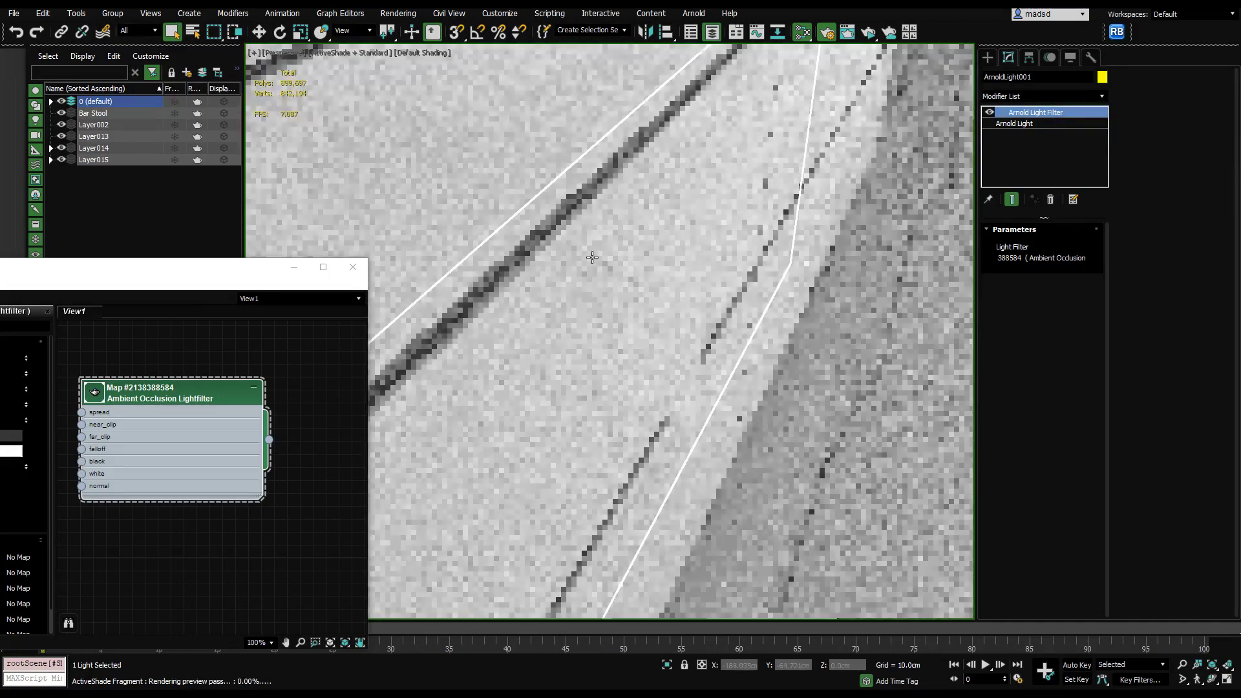
{"action": "scroll", "coordinate": [466, 243], "scroll_direction": "down", "scroll_amount": 5}
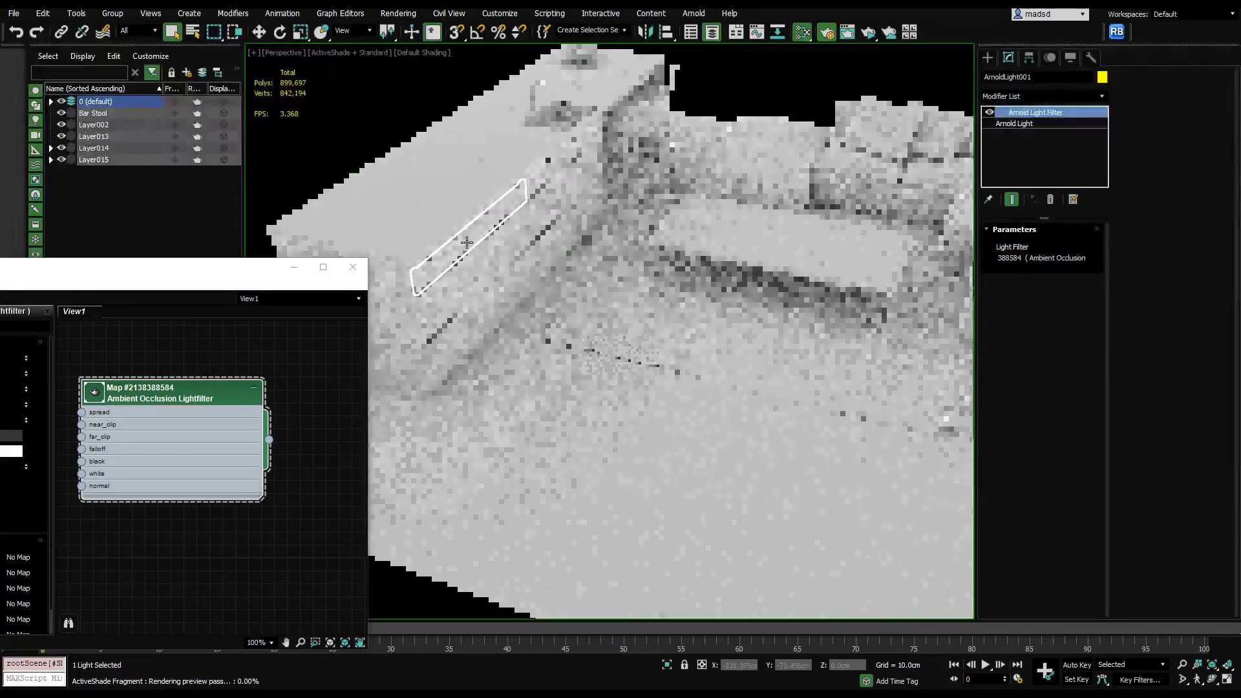
{"action": "middle_click_drag", "start_coordinate": [756, 268], "coordinate": [645, 289]}
{"action": "scroll", "coordinate": [644, 308], "scroll_direction": "down", "scroll_amount": 3}
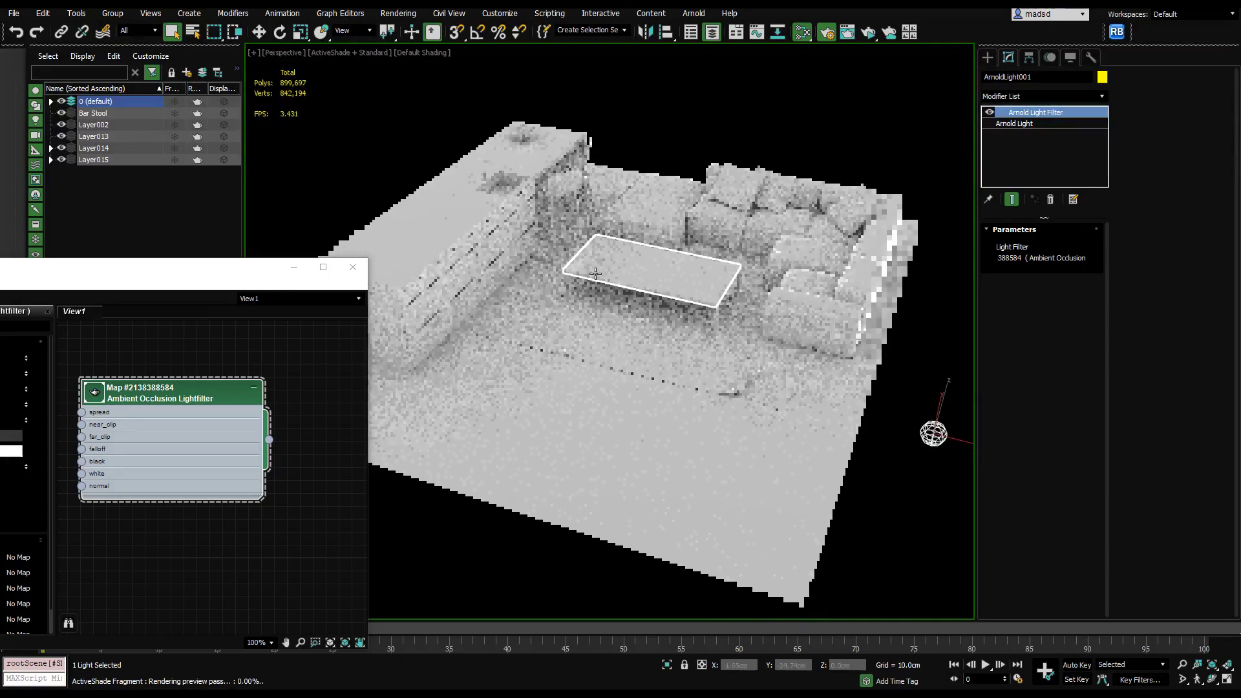
{"action": "left_click_drag", "start_coordinate": [237, 279], "coordinate": [716, 396]}
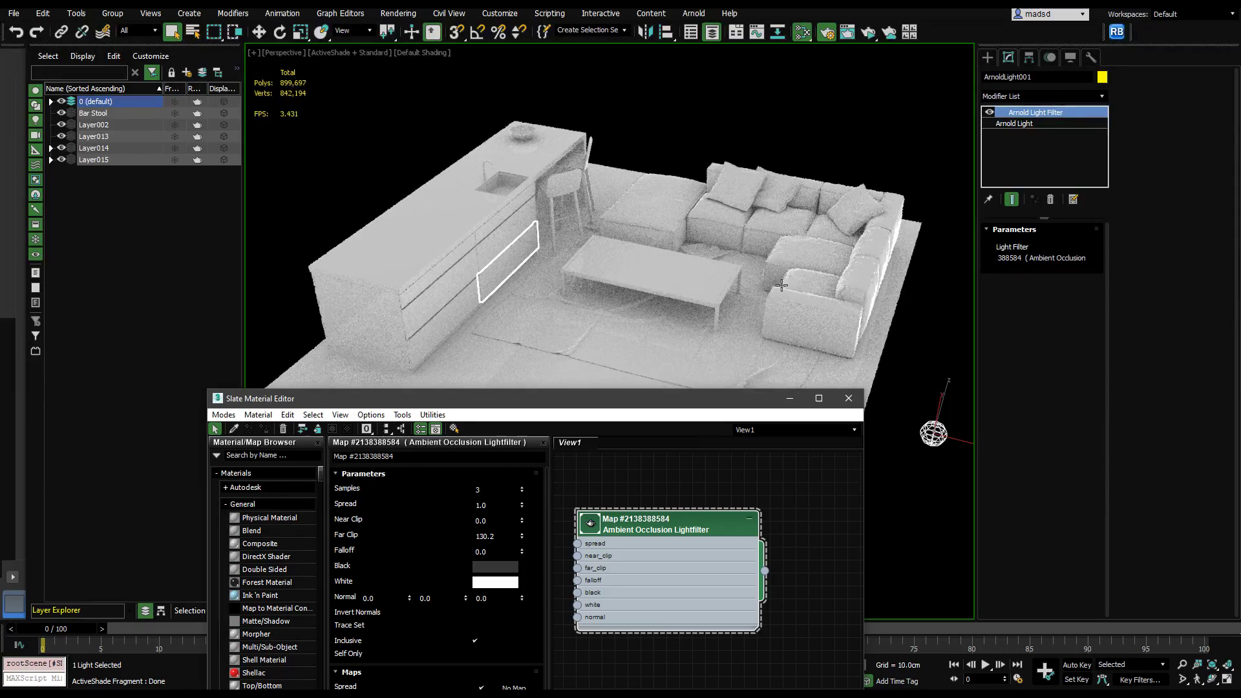
{"action": "left_click_drag", "start_coordinate": [689, 401], "coordinate": [713, 423]}
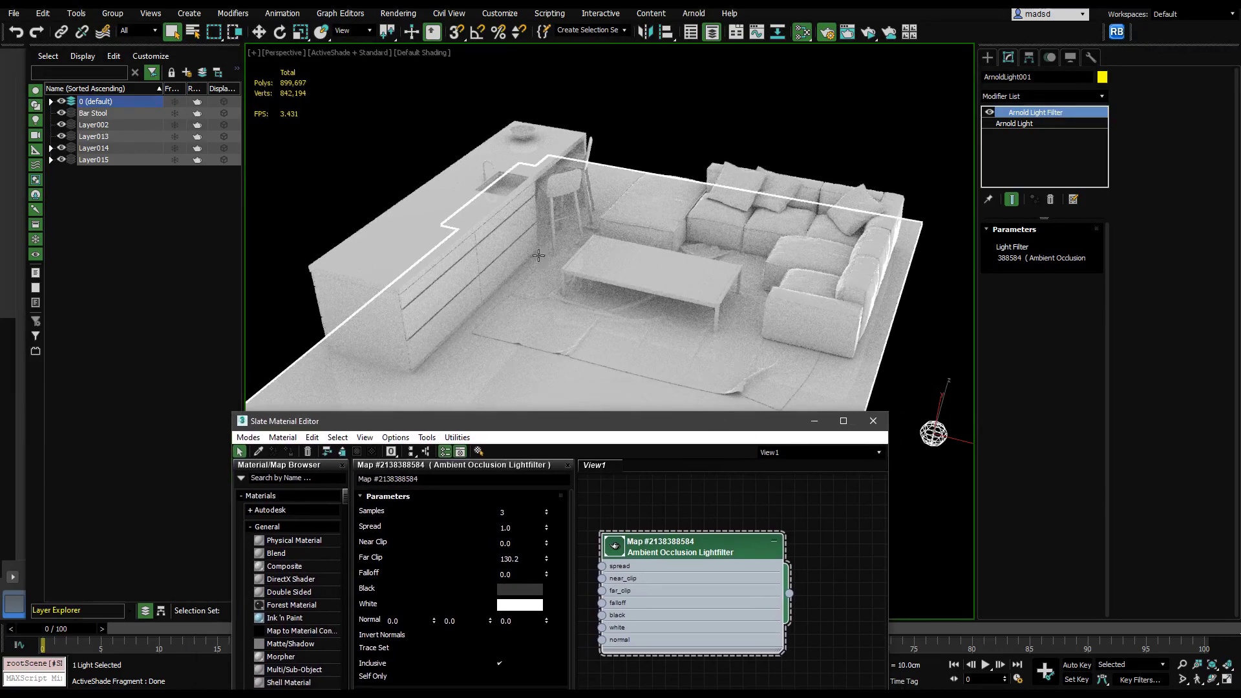
Return the perspective view to standard shading and turn off Arnold's Shader Override in the render setup
{"action": "left_click", "coordinate": [342, 54]}
{"action": "left_click", "coordinate": [362, 97]}
{"action": "left_click_drag", "start_coordinate": [1240, 85], "coordinate": [717, 68]}
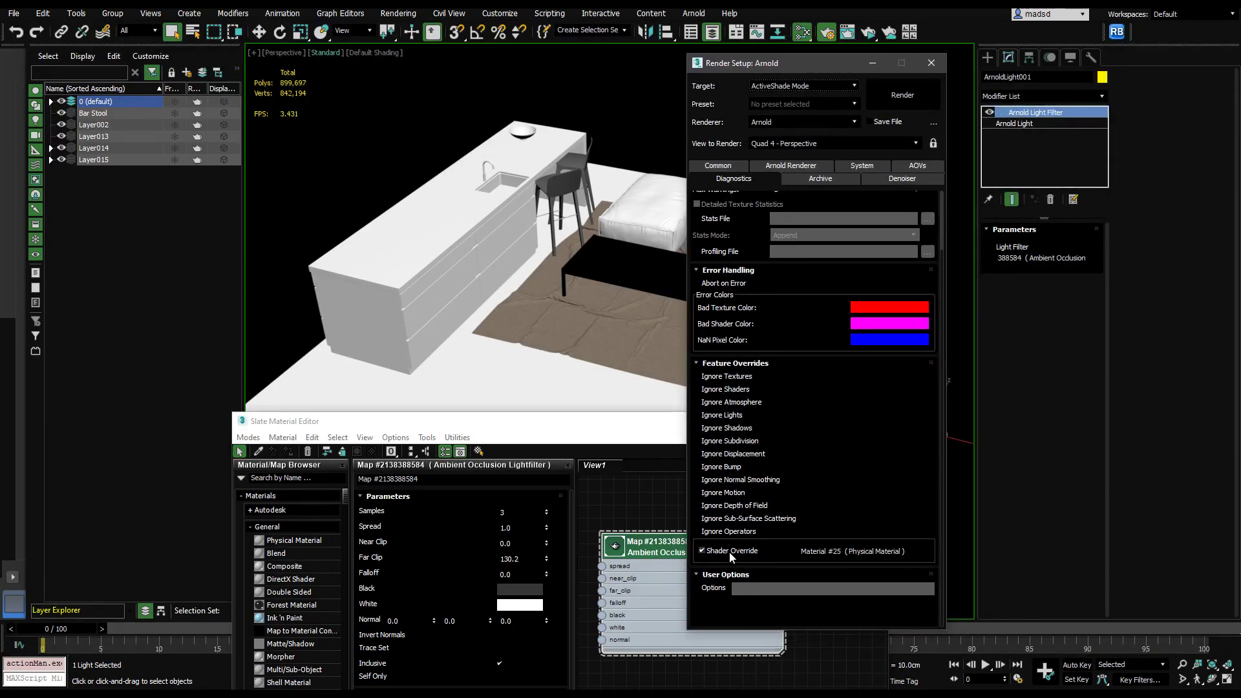
{"action": "left_click", "coordinate": [719, 167]}
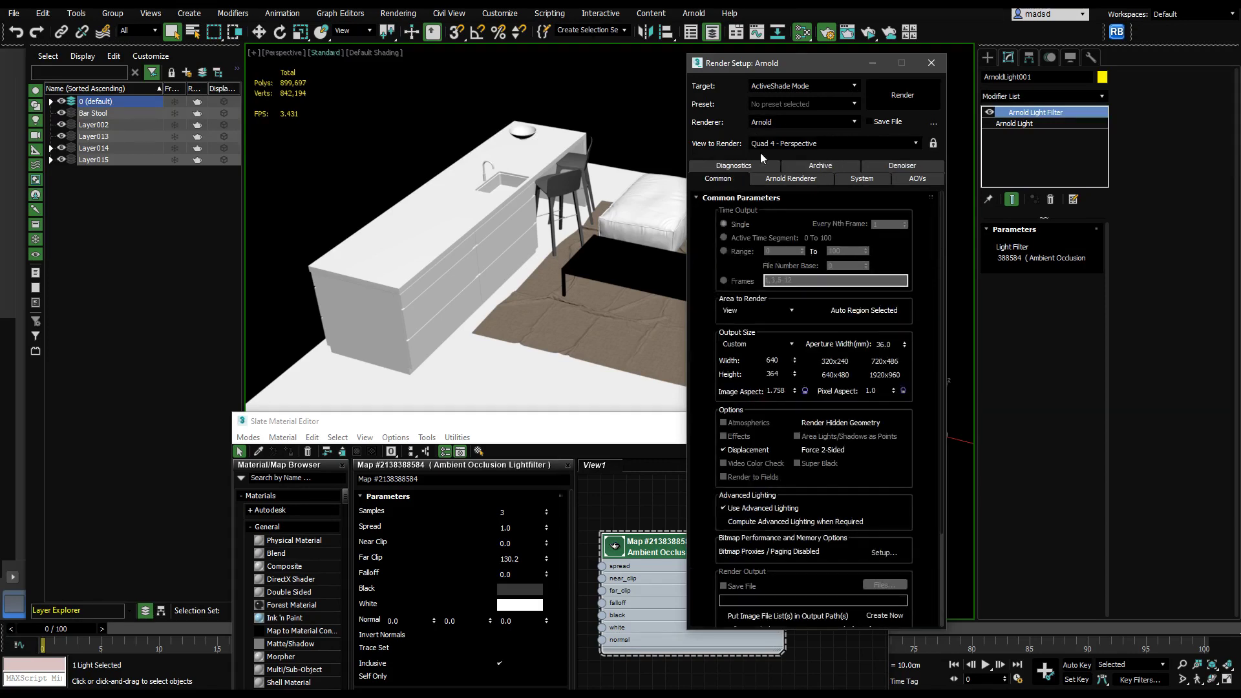
{"action": "left_click_drag", "start_coordinate": [799, 67], "coordinate": [983, 67]}
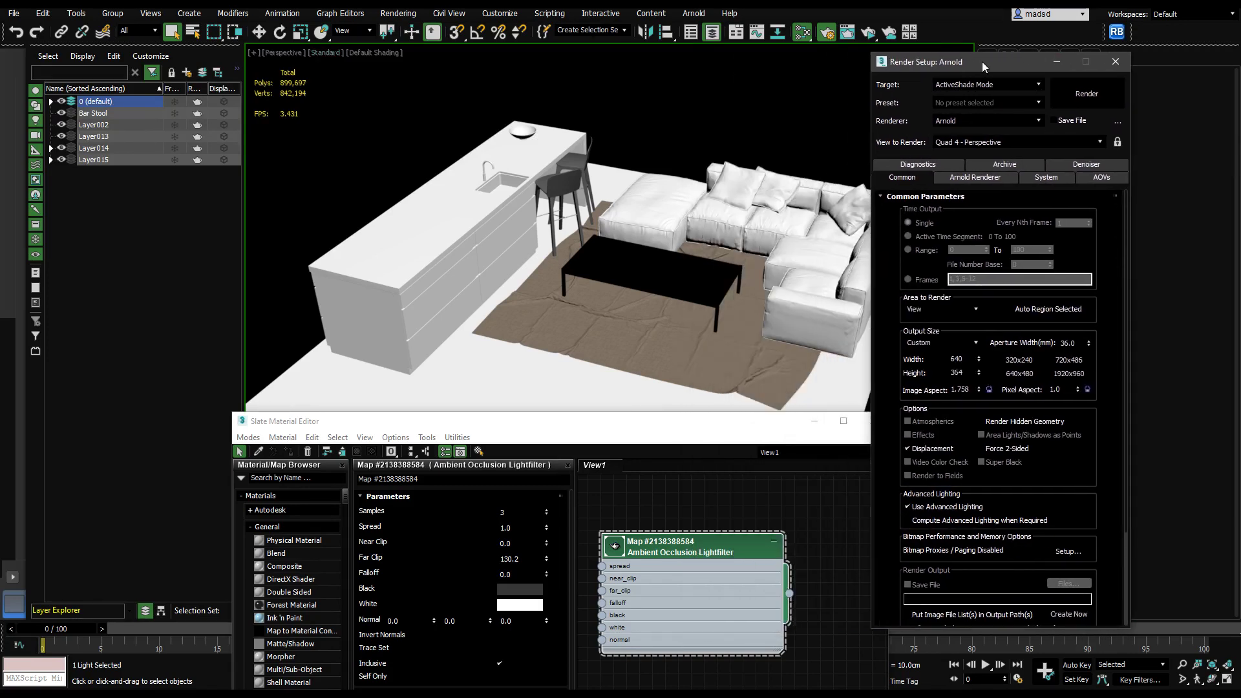
Restart ActiveShade in the perspective view with the scene's own materials, and clear the open windows from the view
{"action": "left_click", "coordinate": [316, 52]}
{"action": "left_click", "coordinate": [356, 66]}
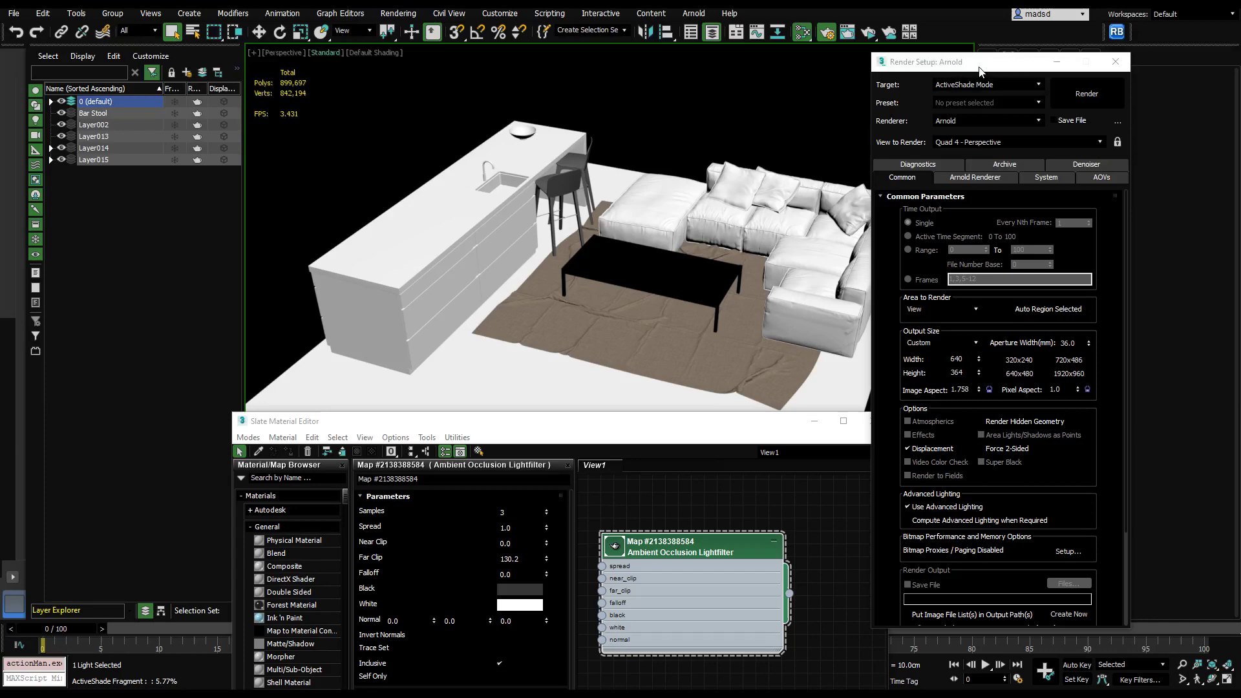
{"action": "left_click_drag", "start_coordinate": [976, 67], "coordinate": [1240, 110]}
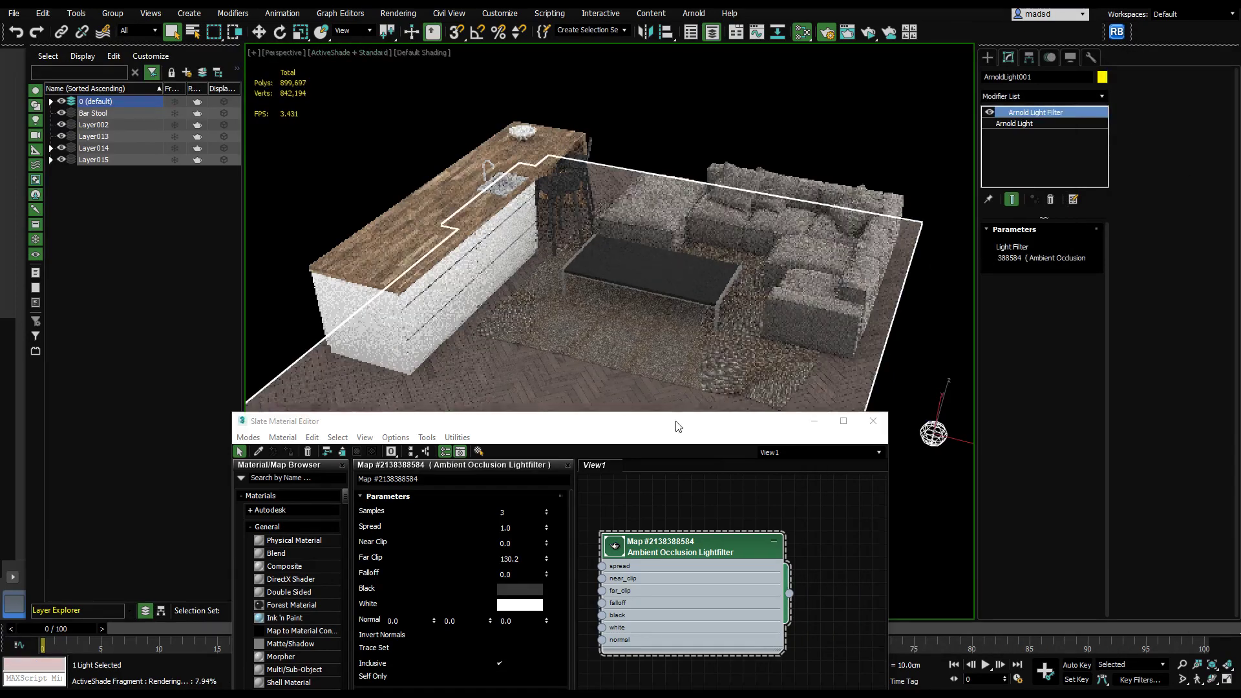
{"action": "left_click_drag", "start_coordinate": [677, 426], "coordinate": [690, 529]}
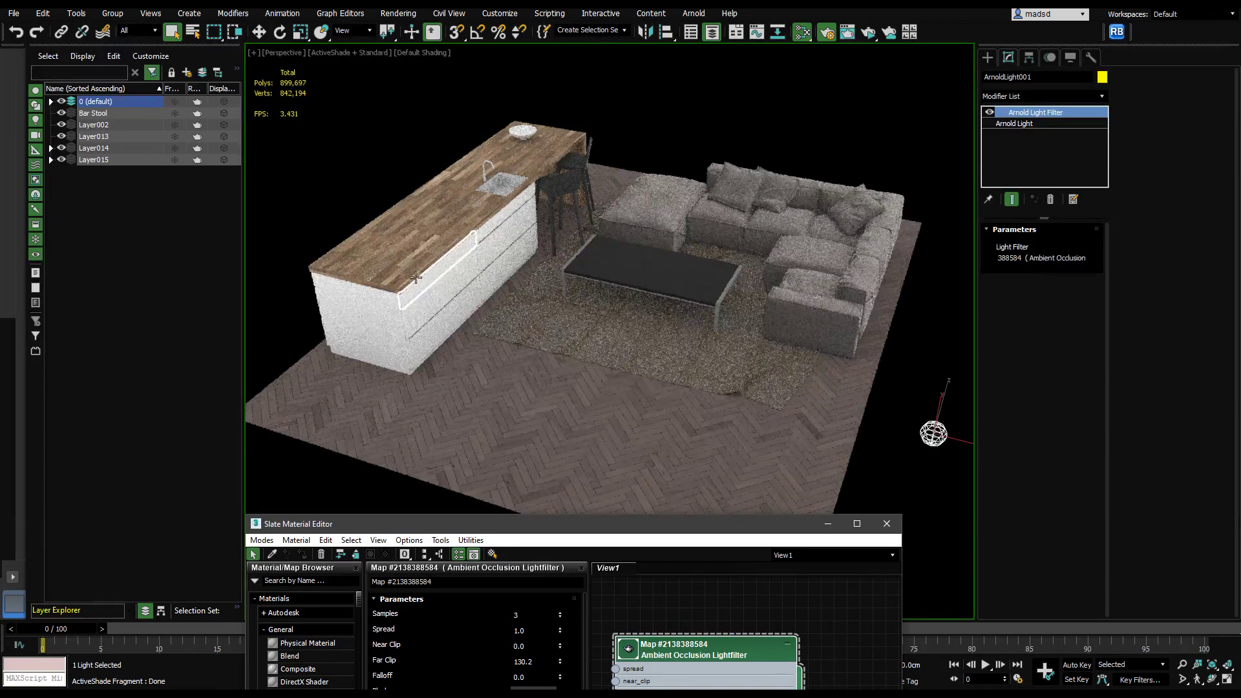
Inspect the occlusion on the textured cabinet and furniture, and move and narrow the Slate Material Editor beside the scene
{"action": "scroll", "coordinate": [443, 285], "scroll_direction": "up", "scroll_amount": 10}
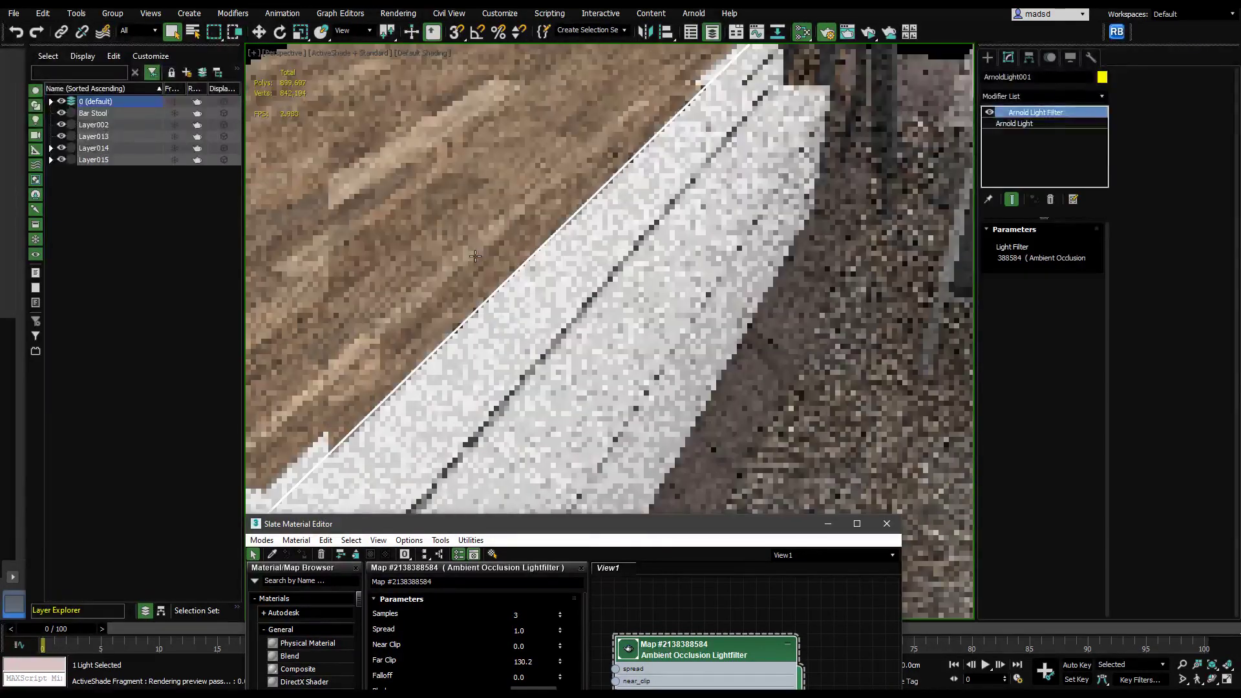
{"action": "scroll", "coordinate": [446, 246], "scroll_direction": "down", "scroll_amount": 5}
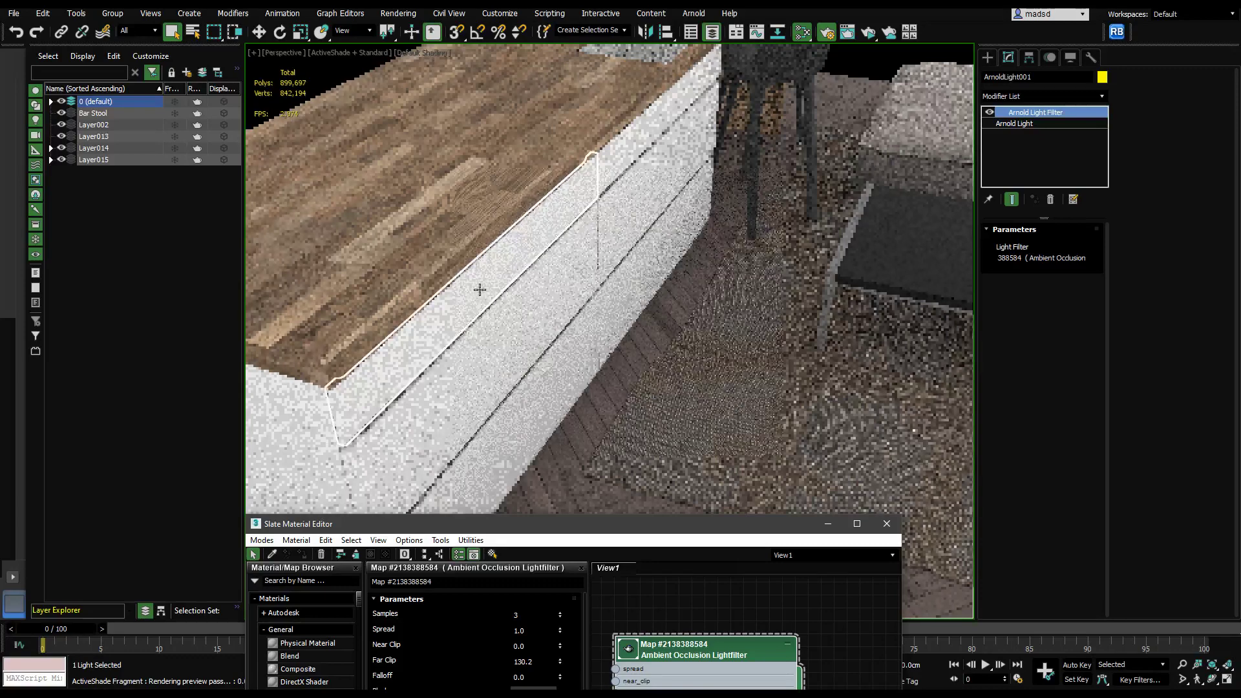
{"action": "scroll", "coordinate": [480, 289], "scroll_direction": "down", "scroll_amount": 8}
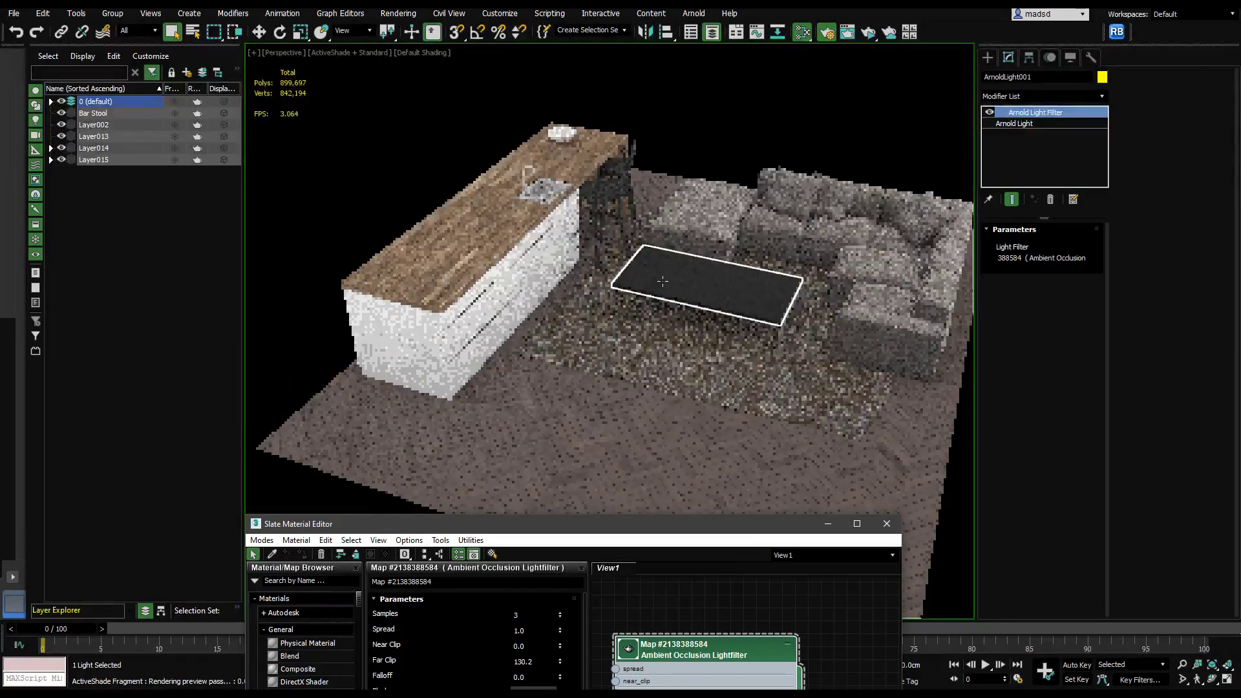
{"action": "scroll", "coordinate": [554, 271], "scroll_direction": "down", "scroll_amount": 5}
{"action": "left_click_drag", "start_coordinate": [636, 531], "coordinate": [274, 125]}
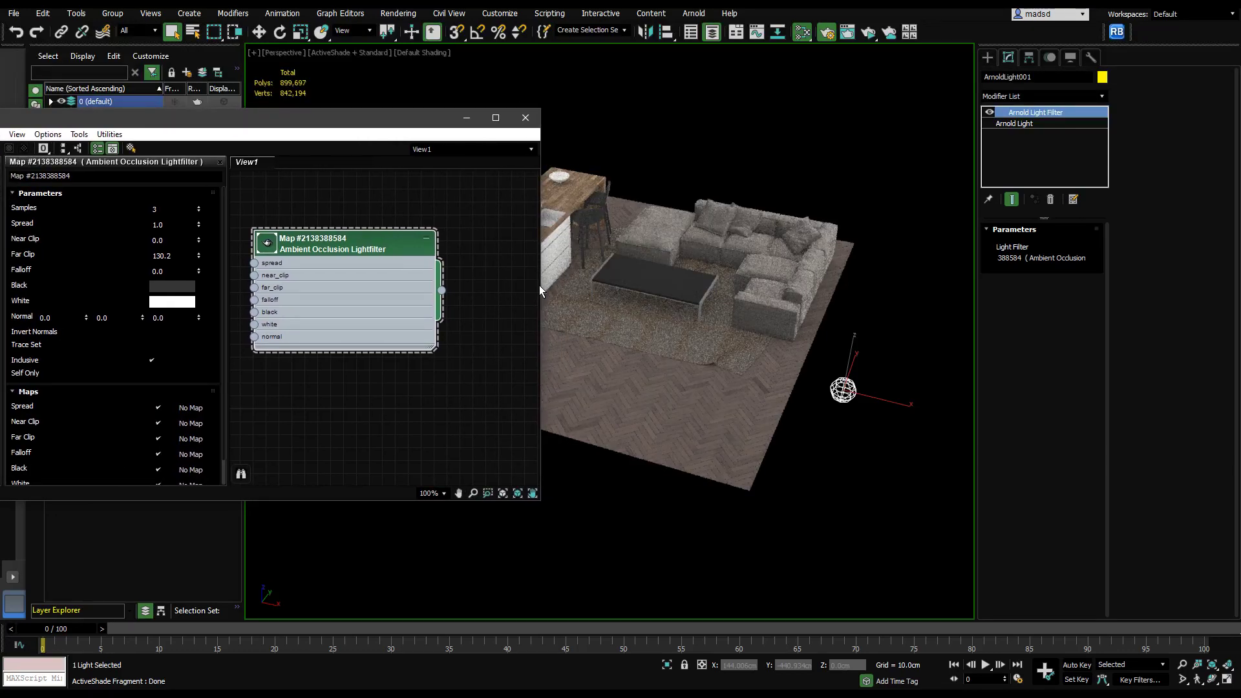
{"action": "left_click_drag", "start_coordinate": [542, 287], "coordinate": [474, 286]}
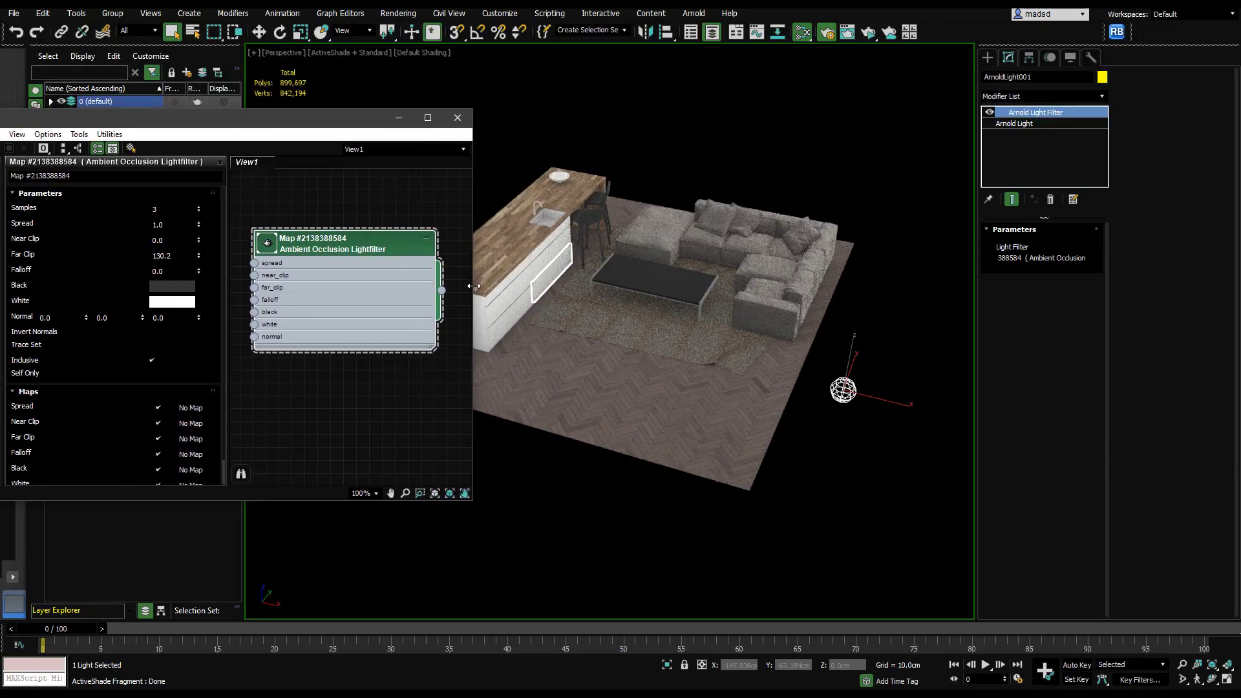
Arrange the Slate Material Editor and its node beside the scene, and raise the ambient occlusion filter's Far Clip to 1675.18
{"action": "left_click_drag", "start_coordinate": [351, 243], "coordinate": [350, 294]}
{"action": "mouse_move", "coordinate": [293, 124]}
{"action": "left_mouse_down"}
{"action": "mouse_move", "coordinate": [309, 127]}
{"action": "mouse_move", "coordinate": [289, 117]}
{"action": "left_mouse_up"}
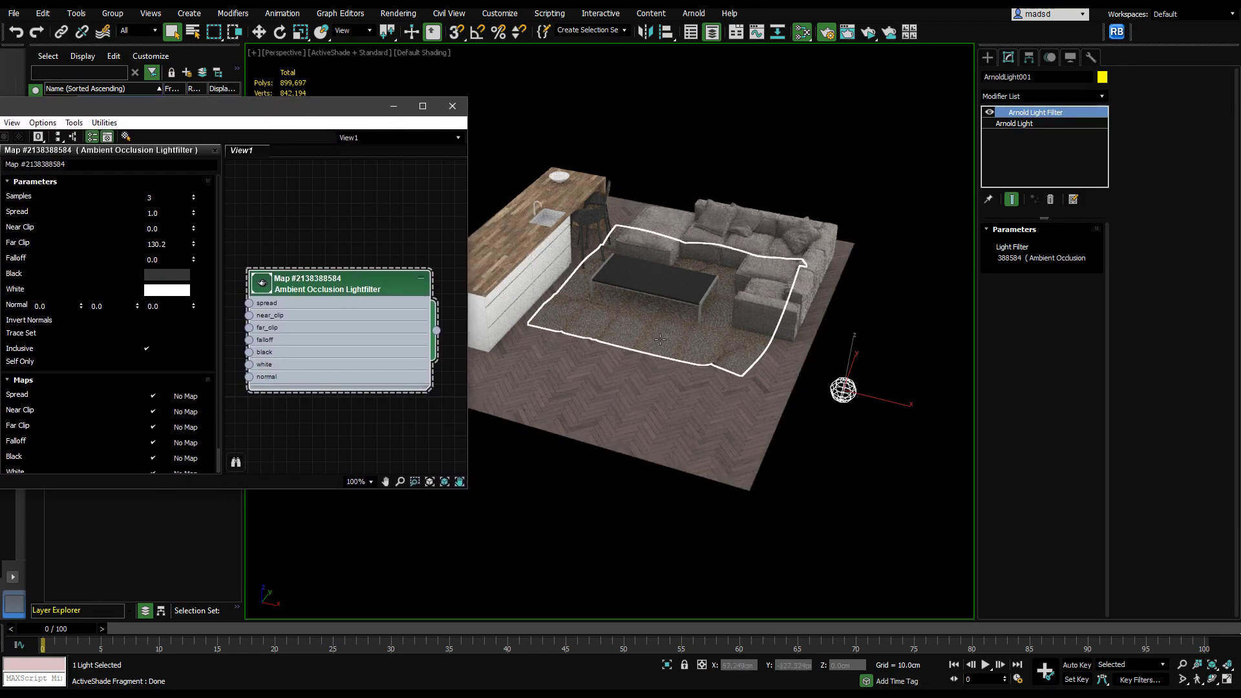
{"action": "middle_click_drag", "start_coordinate": [660, 340], "coordinate": [721, 328]}
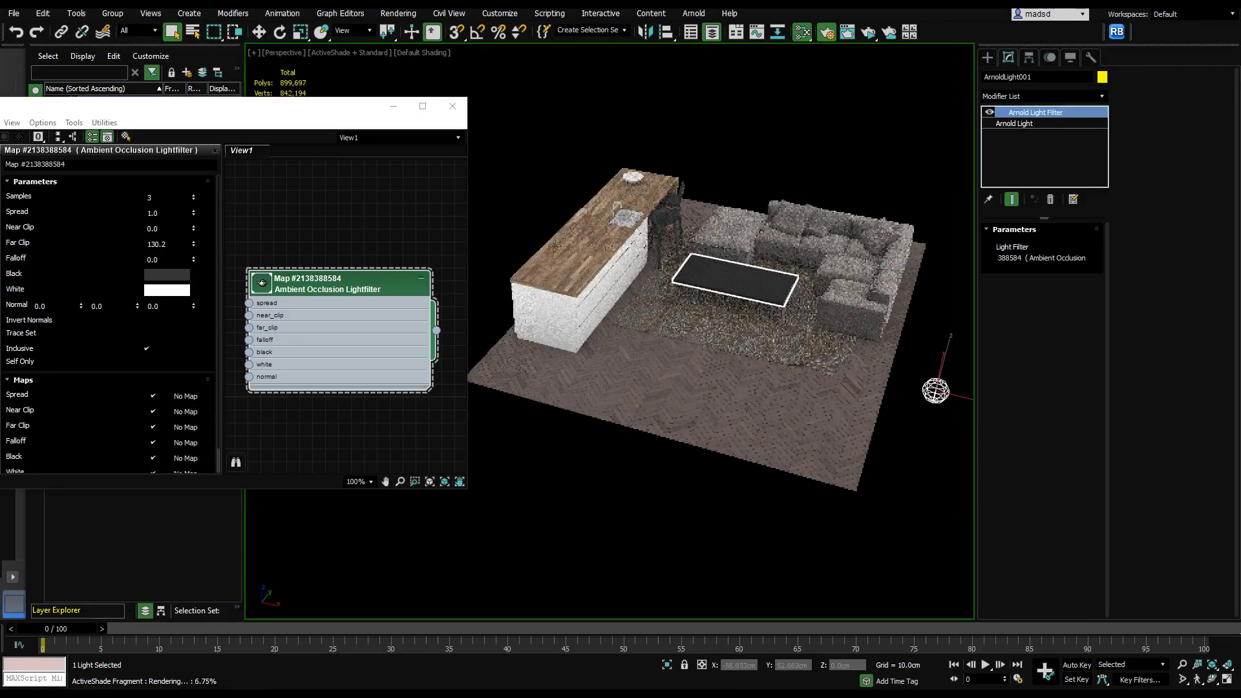
{"action": "left_click_drag", "start_coordinate": [331, 285], "coordinate": [332, 260]}
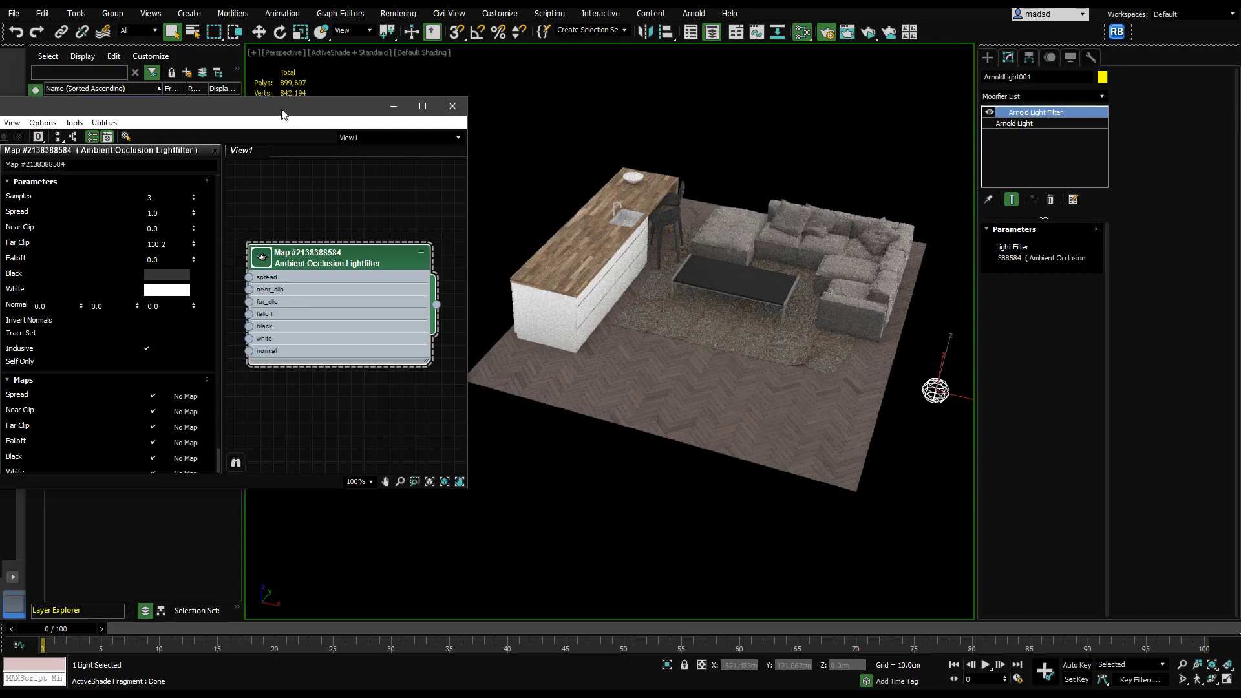
{"action": "left_click_drag", "start_coordinate": [282, 114], "coordinate": [306, 117]}
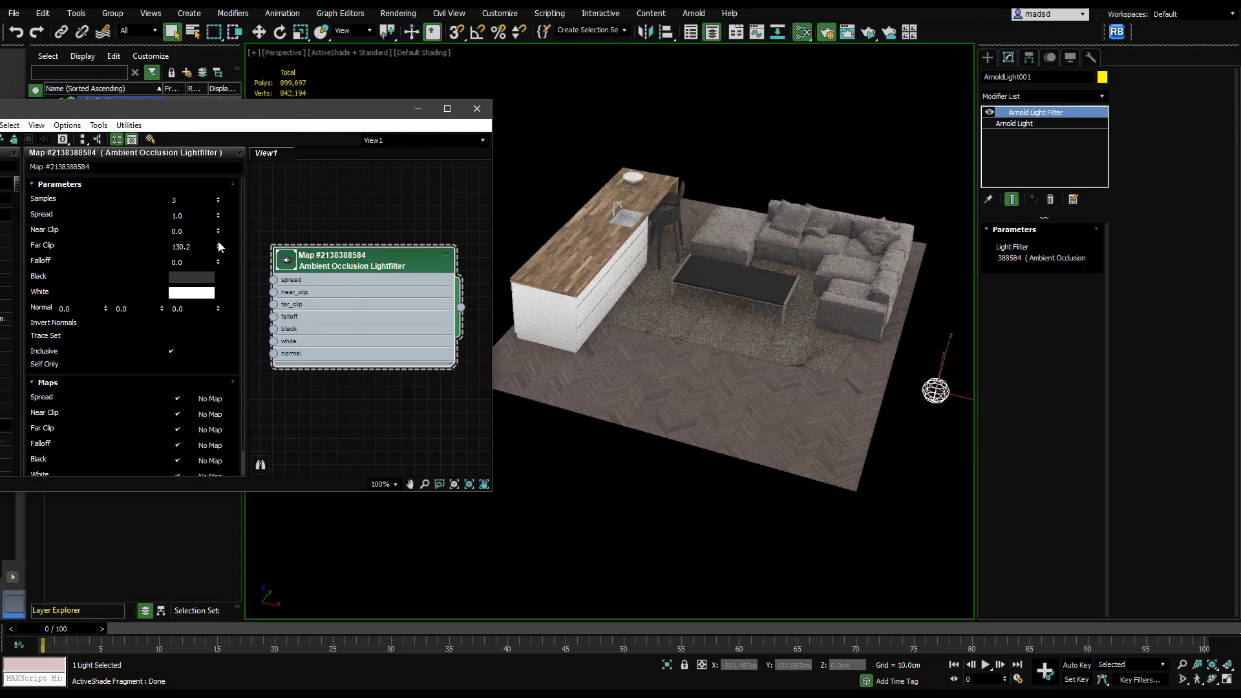
{"action": "left_click_drag", "start_coordinate": [218, 245], "coordinate": [274, 328]}
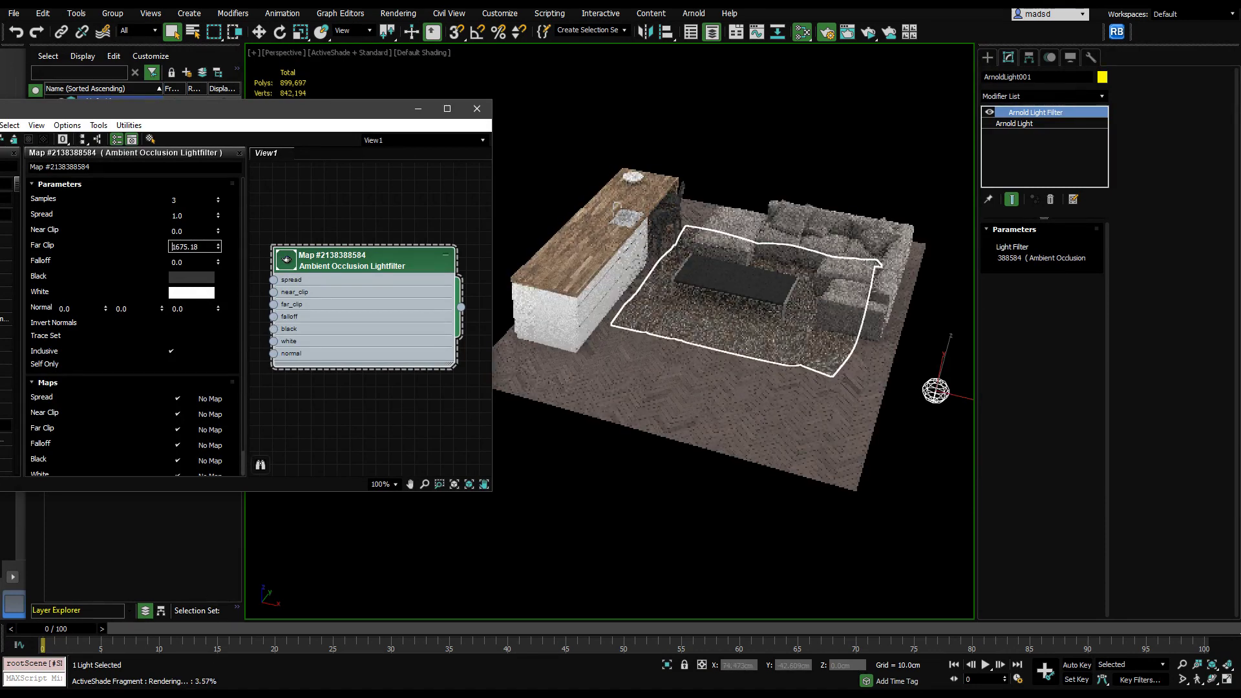
Examine the occlusion around the coffee table and rug and across the whole furniture scene, and deselect the skydome light
{"action": "scroll", "coordinate": [774, 313], "scroll_direction": "up", "scroll_amount": 10}
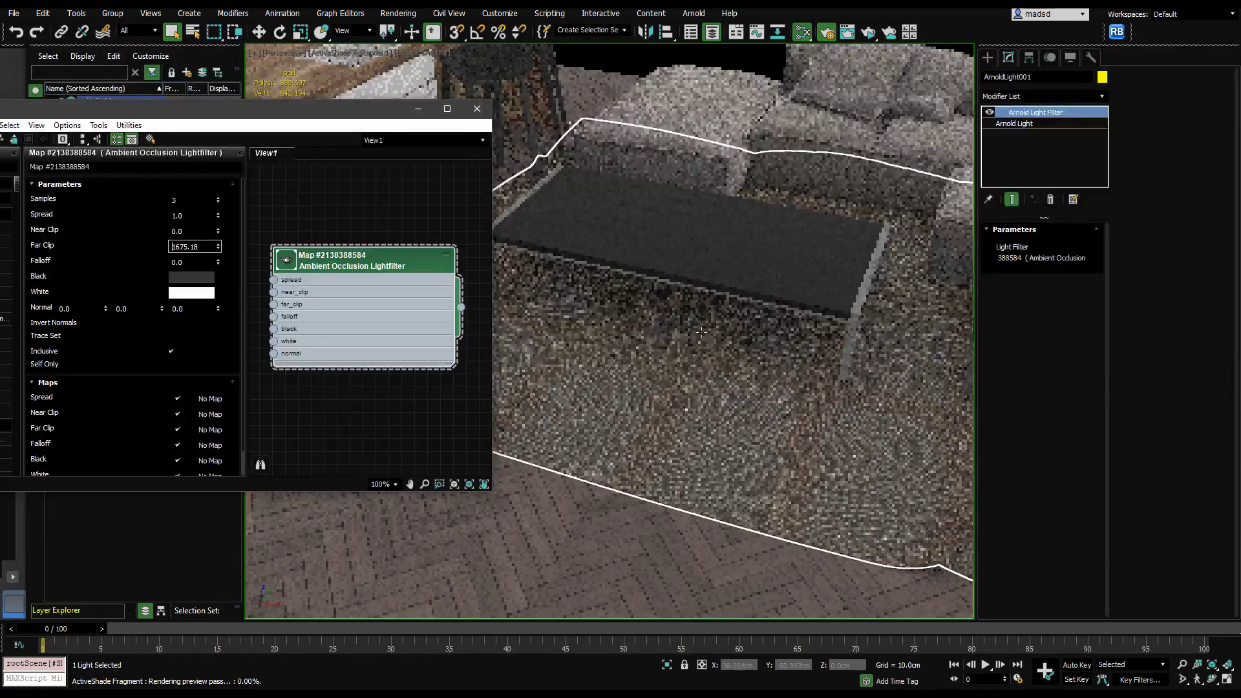
{"action": "scroll", "coordinate": [701, 332], "scroll_direction": "down", "scroll_amount": 10}
{"action": "scroll", "coordinate": [682, 328], "scroll_direction": "up", "scroll_amount": 4}
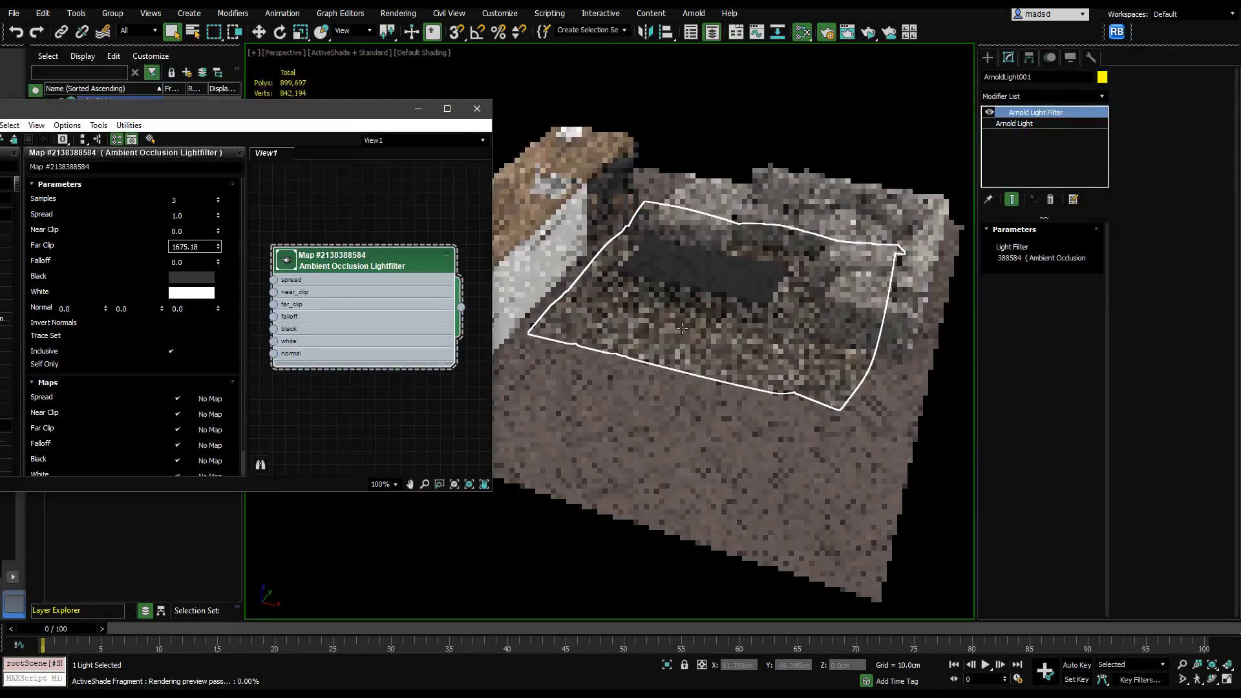
{"action": "middle_click_drag", "start_coordinate": [682, 329], "coordinate": [721, 339]}
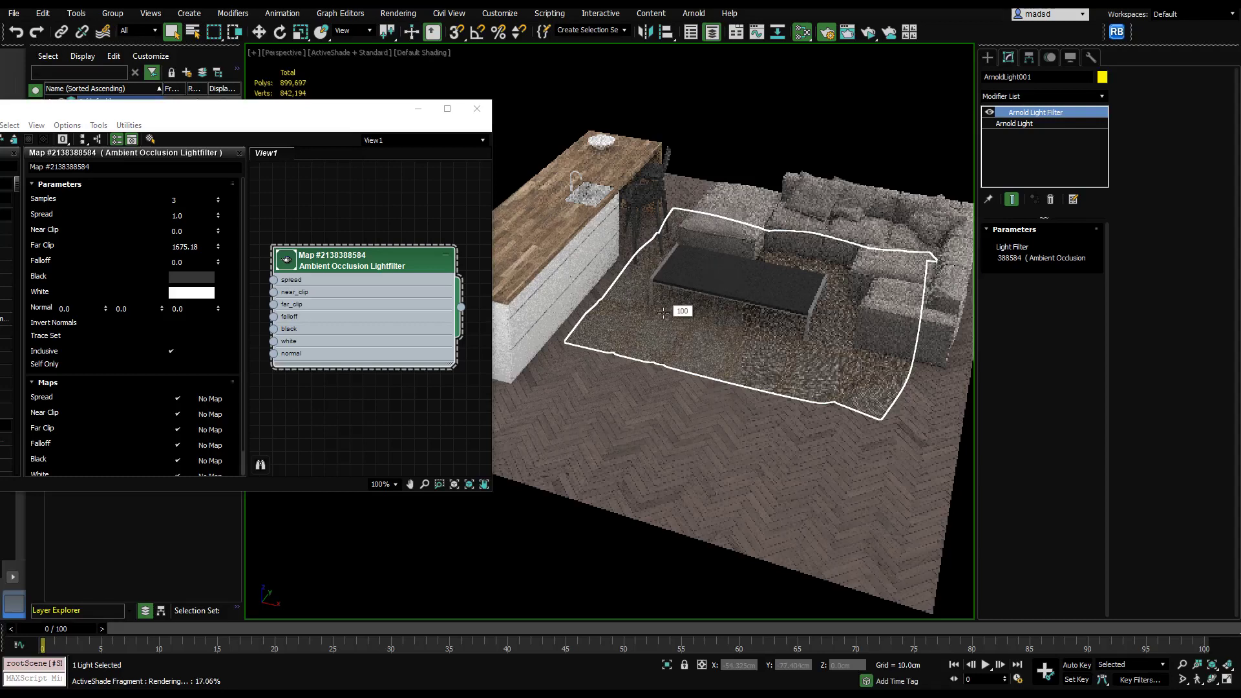
{"action": "scroll", "coordinate": [642, 316], "scroll_direction": "down", "scroll_amount": 5}
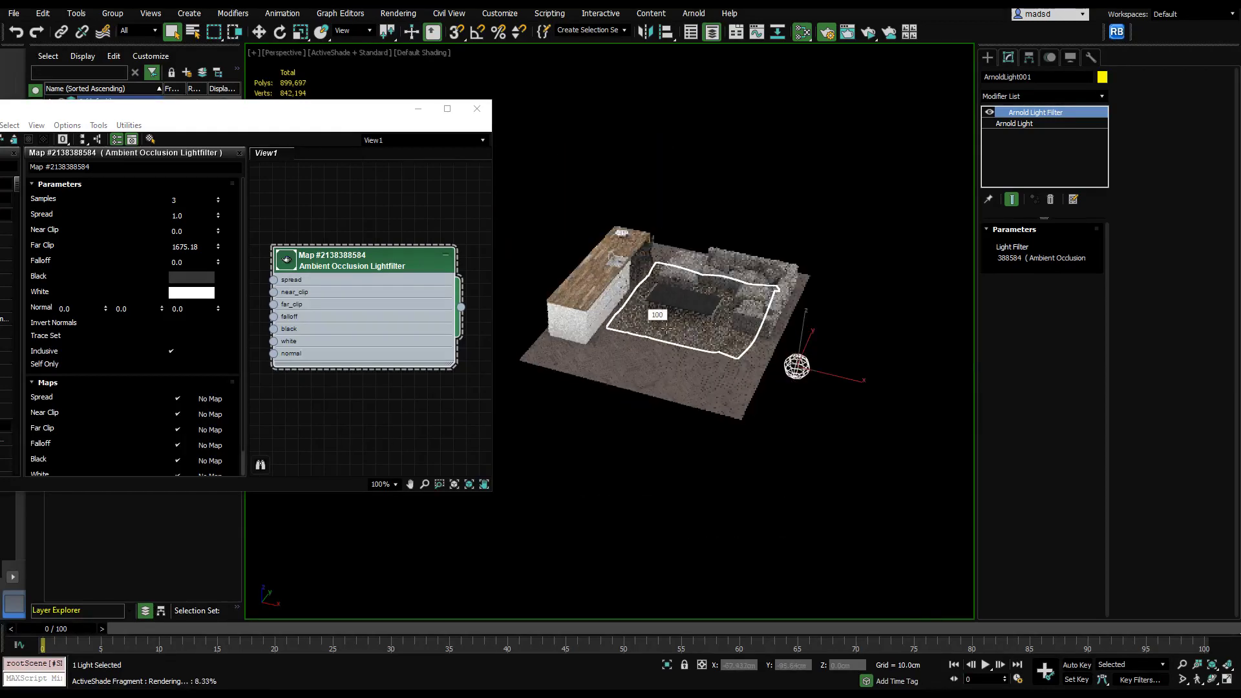
{"action": "left_click", "coordinate": [723, 453]}
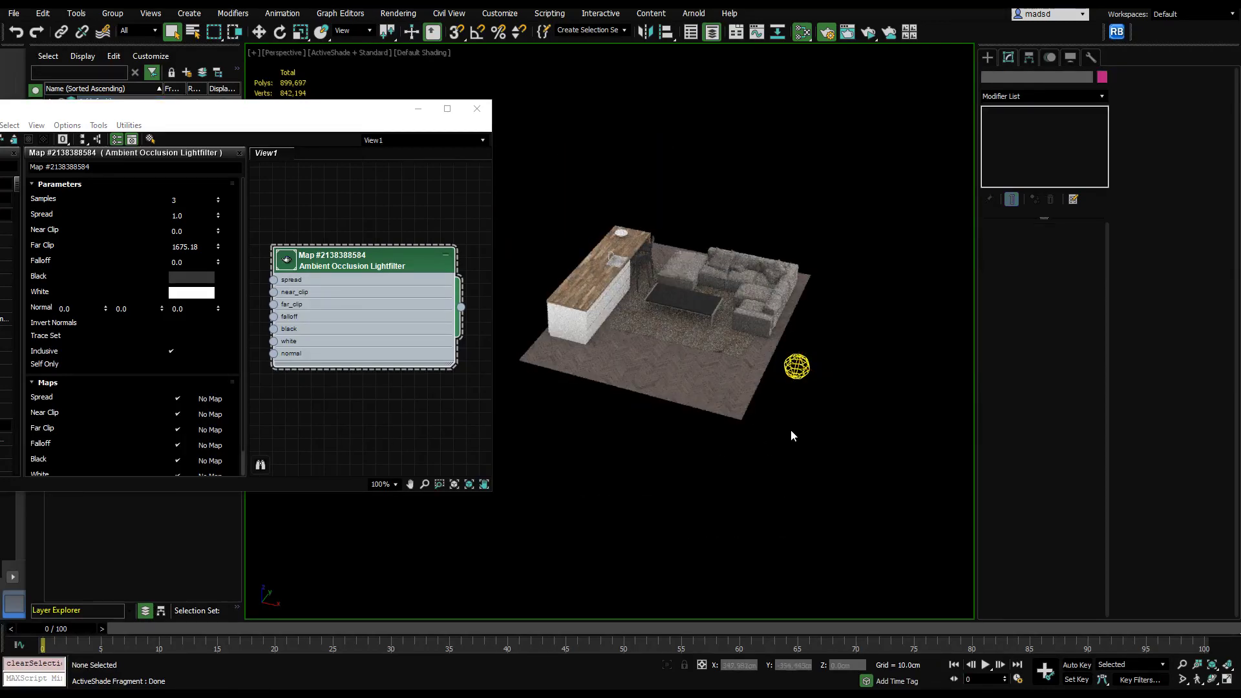